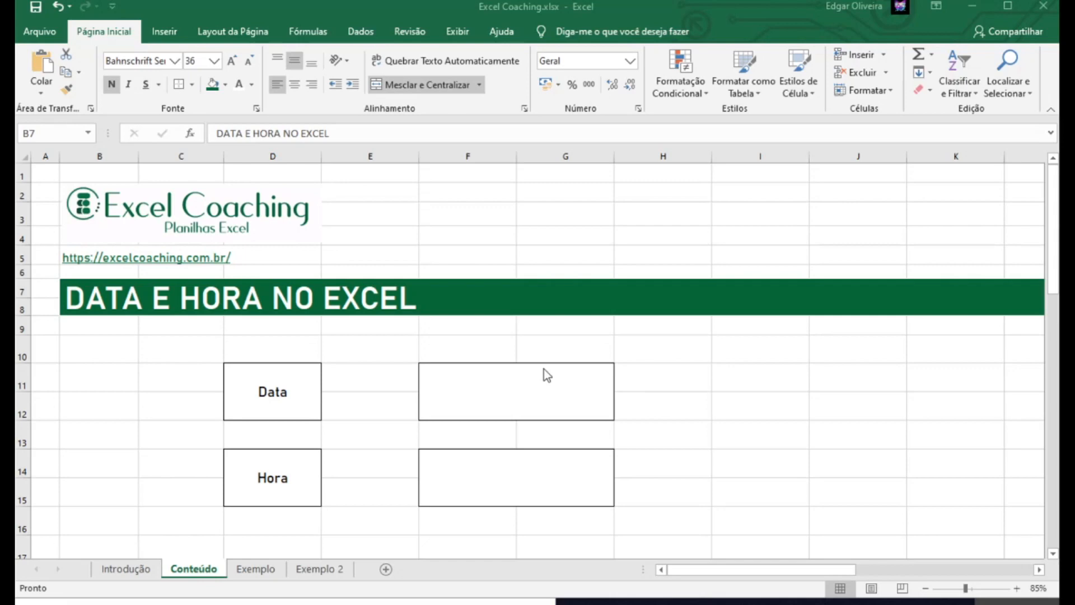
# Enter 0 in the value box beside Data (F11) and format it as a short date.
pyautogui.click(543, 381)
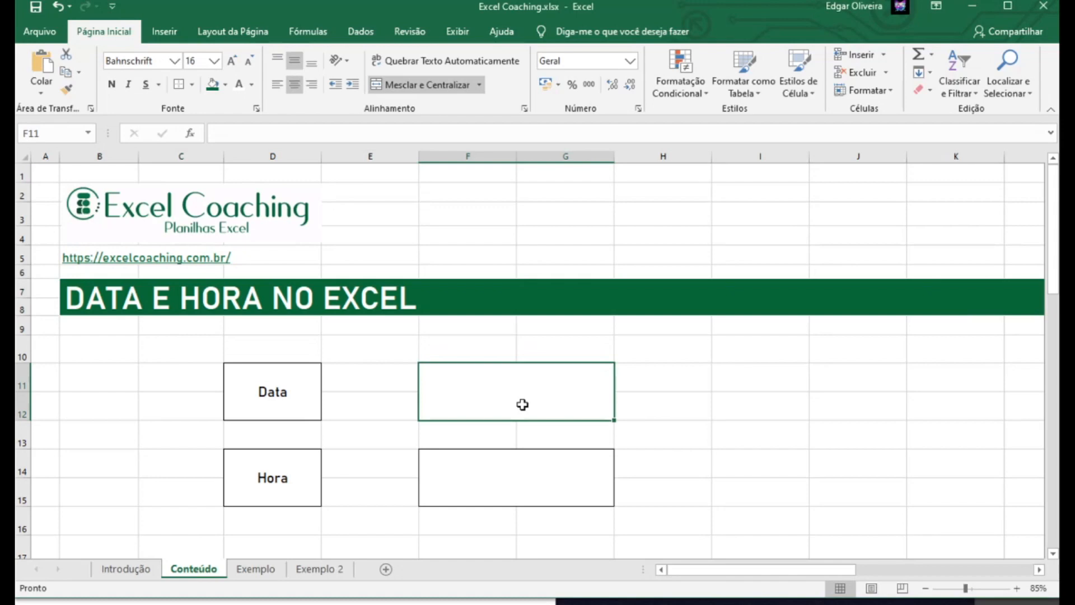
pyautogui.write('0')
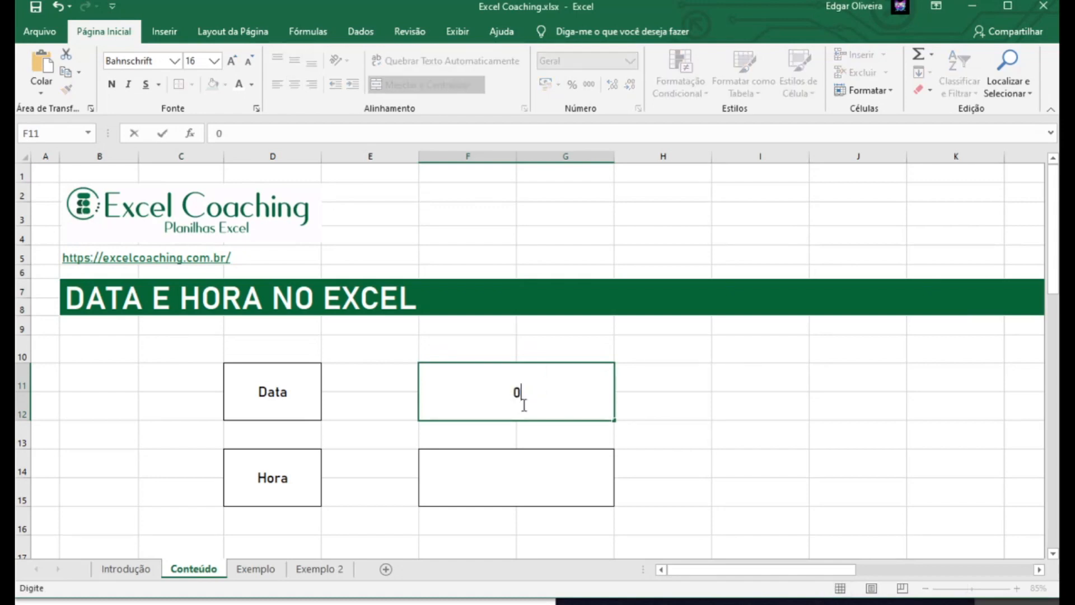
pyautogui.hotkey('ctrl', 'Return')
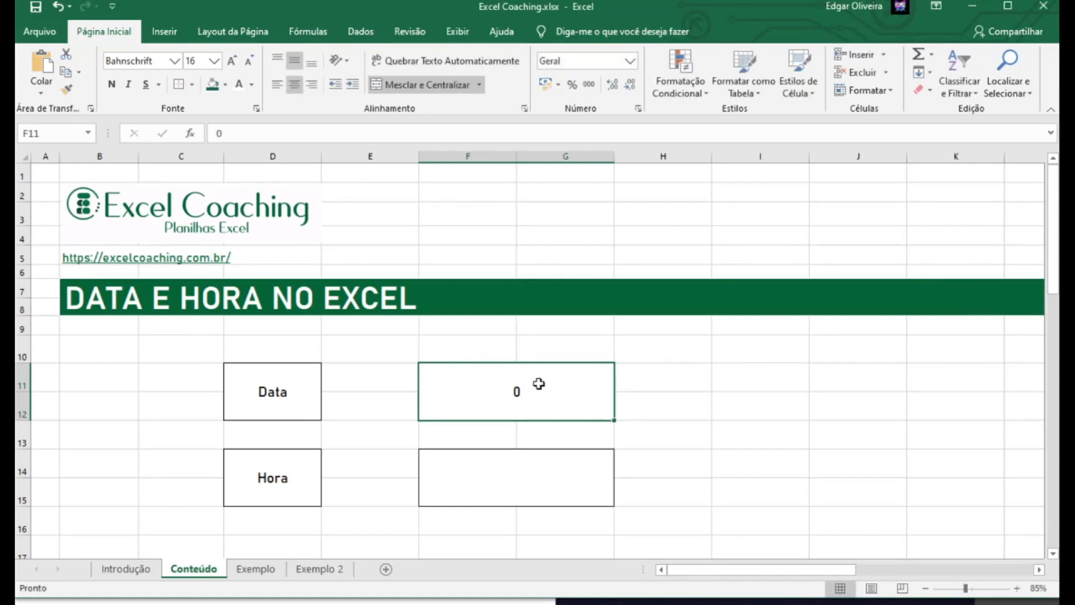
pyautogui.click(631, 60)
pyautogui.click(607, 234)
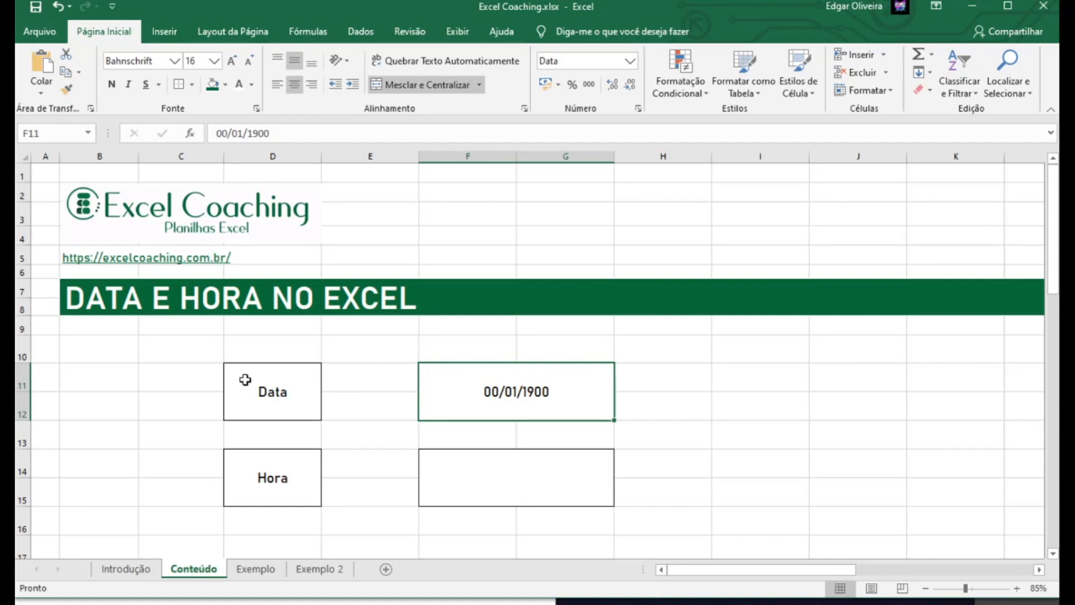
# Enter the date 01/02/2000 in cell I11.
pyautogui.click(760, 385)
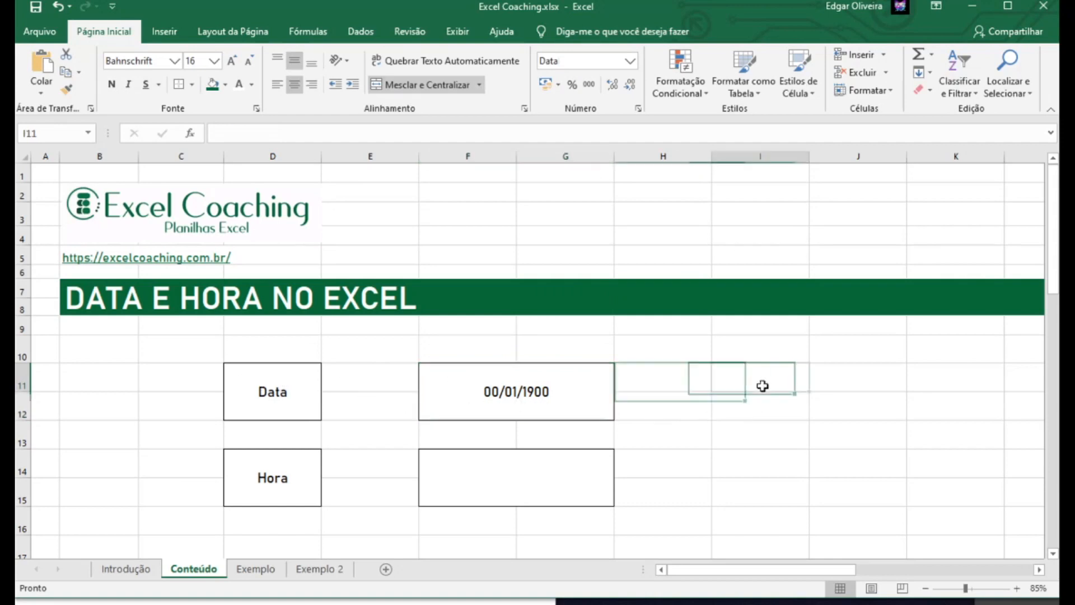
pyautogui.write('01')
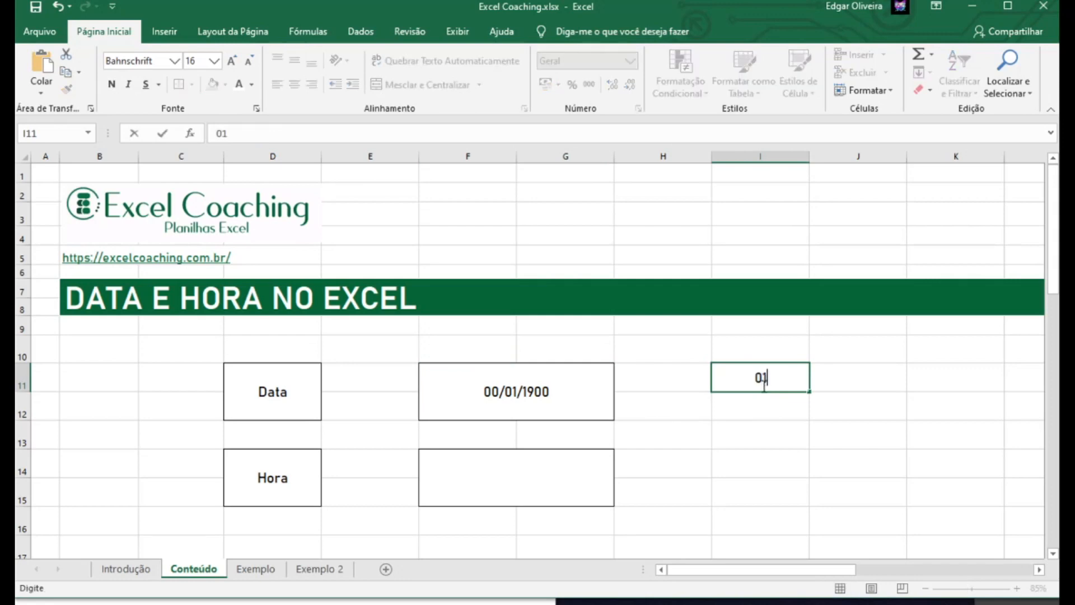
pyautogui.write('/02/2000')
pyautogui.press('Return')
# Switch the number format of I11 to General, then restore it to short date.
pyautogui.click(763, 382)
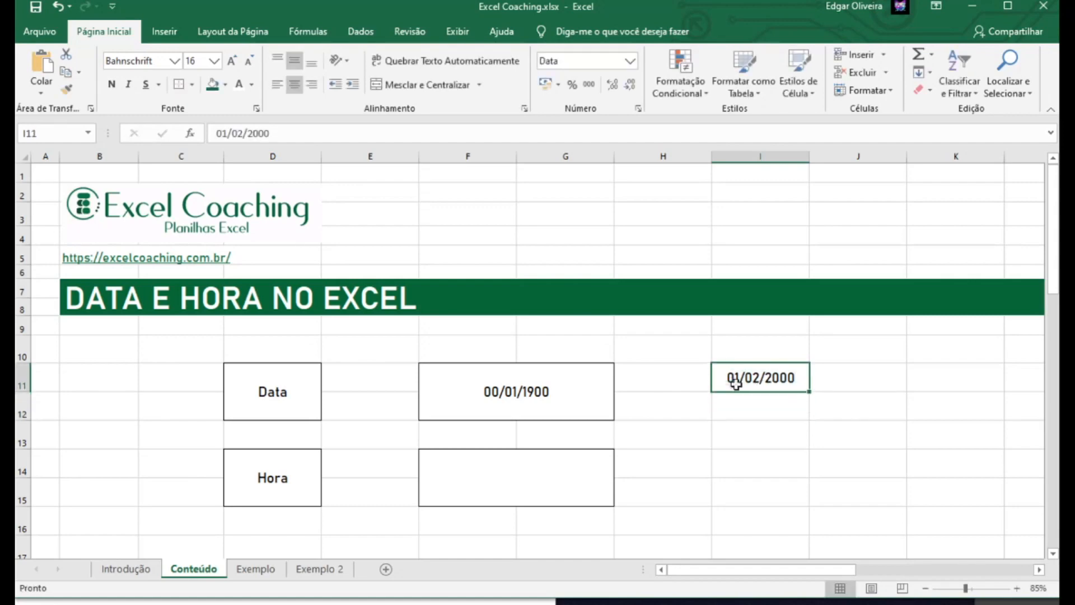
pyautogui.click(627, 63)
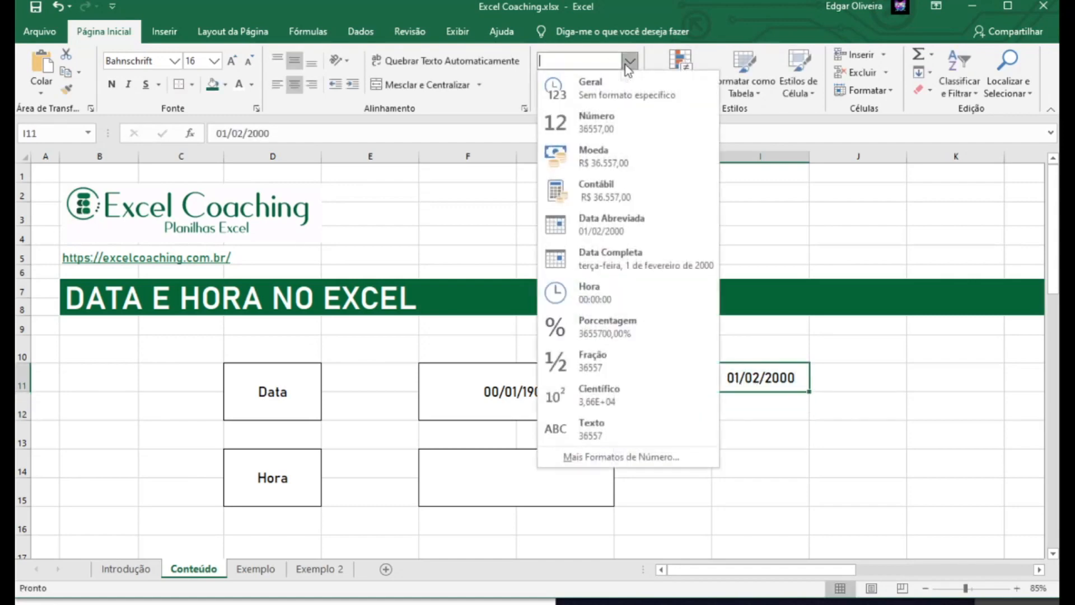
pyautogui.click(611, 102)
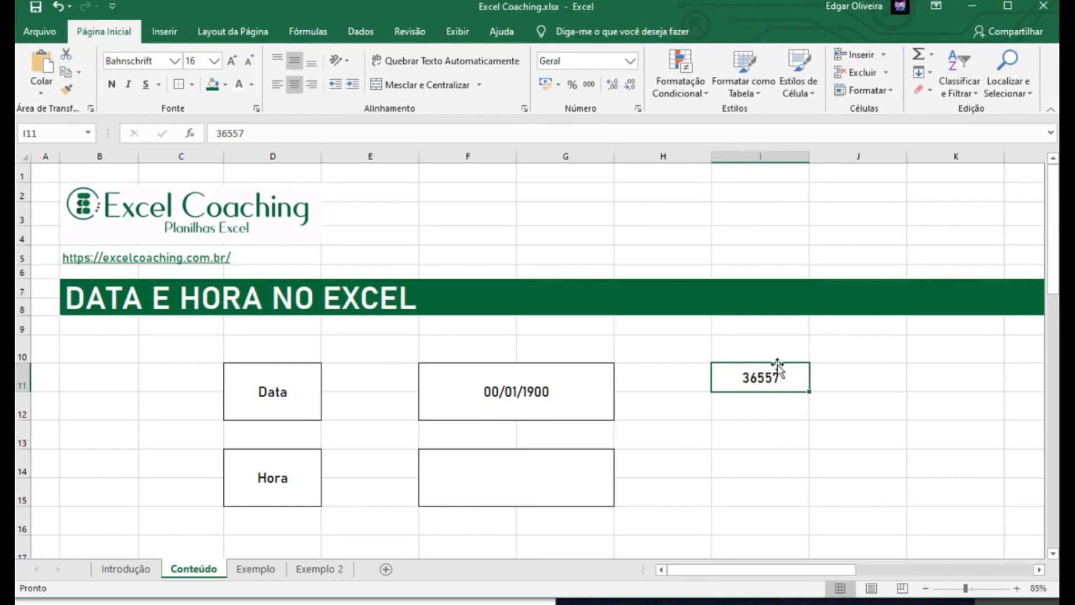
pyautogui.click(631, 60)
pyautogui.click(631, 224)
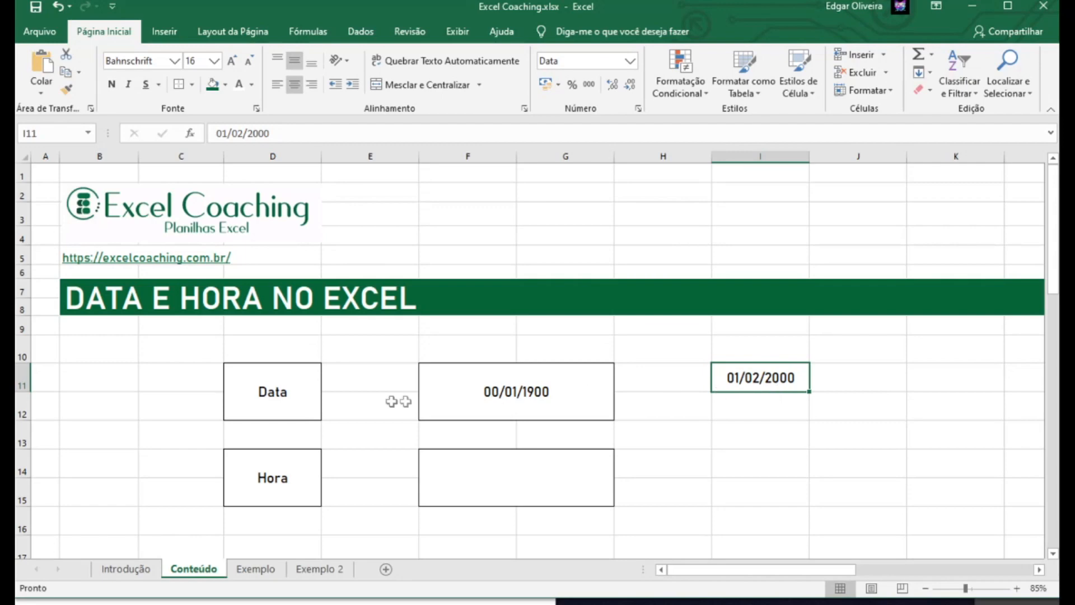
# Enter the date 05/07/2020 in the value box beside Data.
pyautogui.click(564, 402)
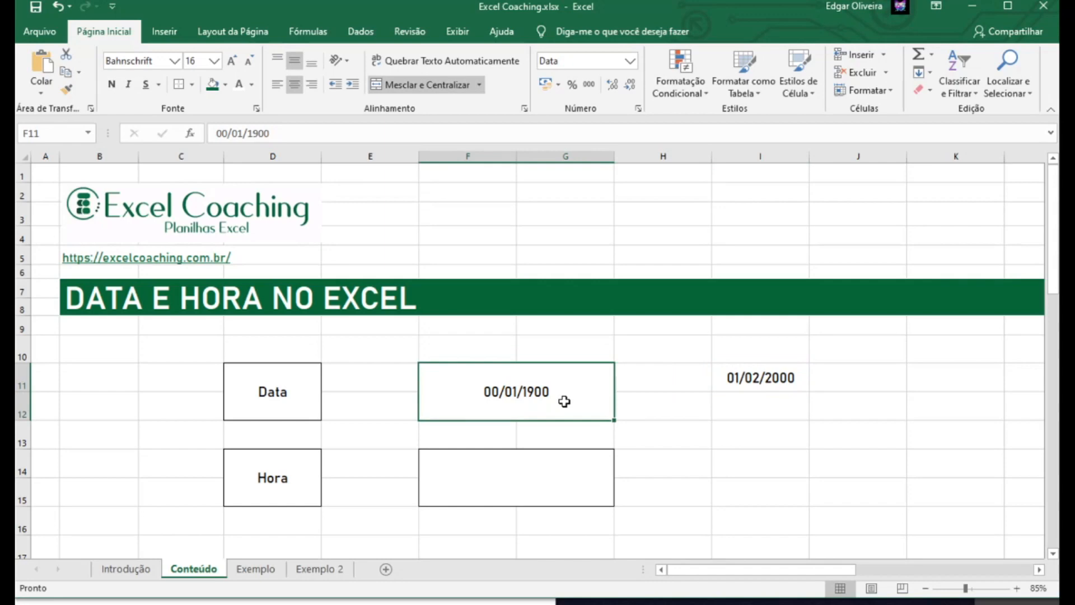
pyautogui.write('05/')
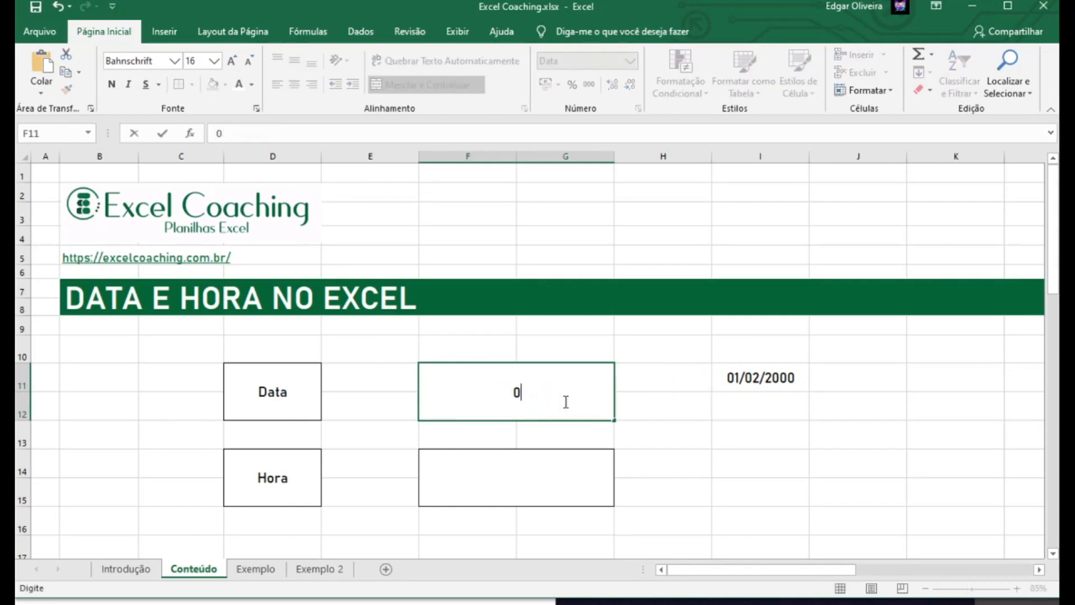
pyautogui.write('07/202')
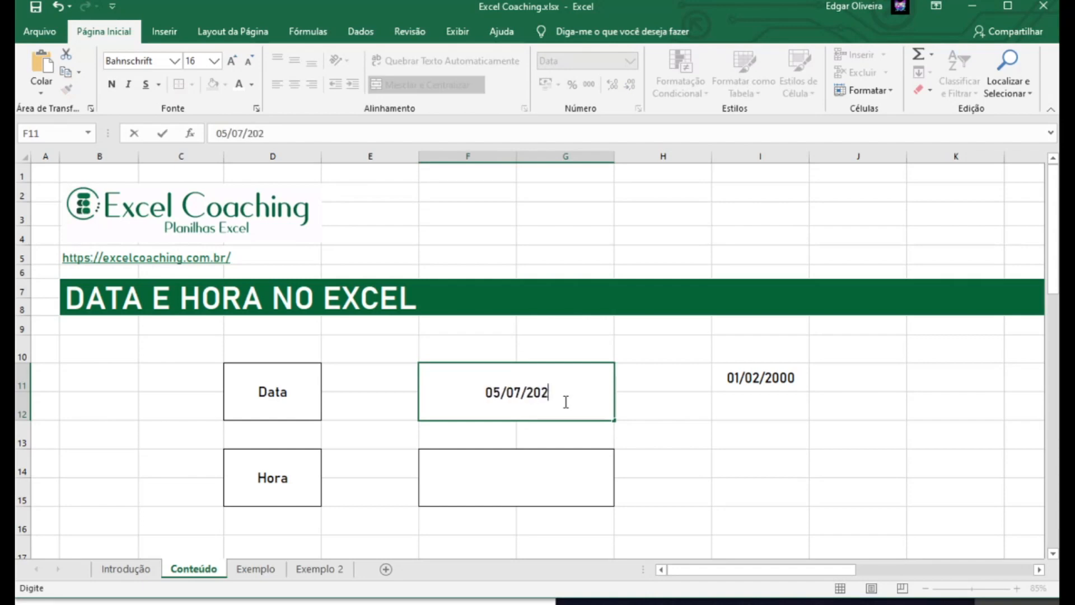
pyautogui.write('0')
pyautogui.press('Return')
# Replace the date in the Data value box with 03/08/2020 and clear the sample date in I11.
pyautogui.click(567, 400)
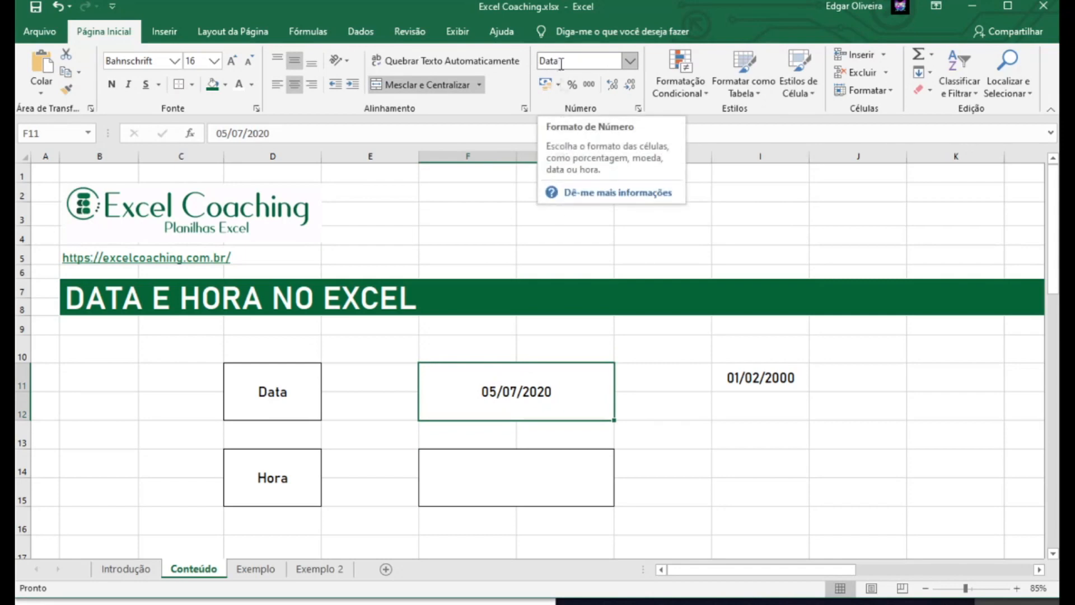
pyautogui.press('Delete')
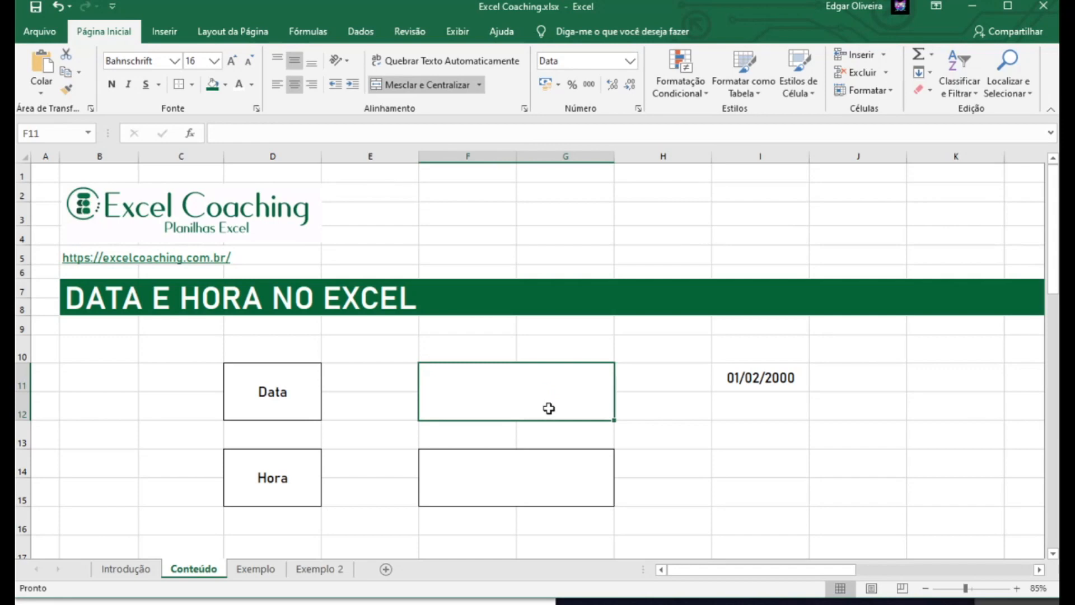
pyautogui.write('03/08/2020')
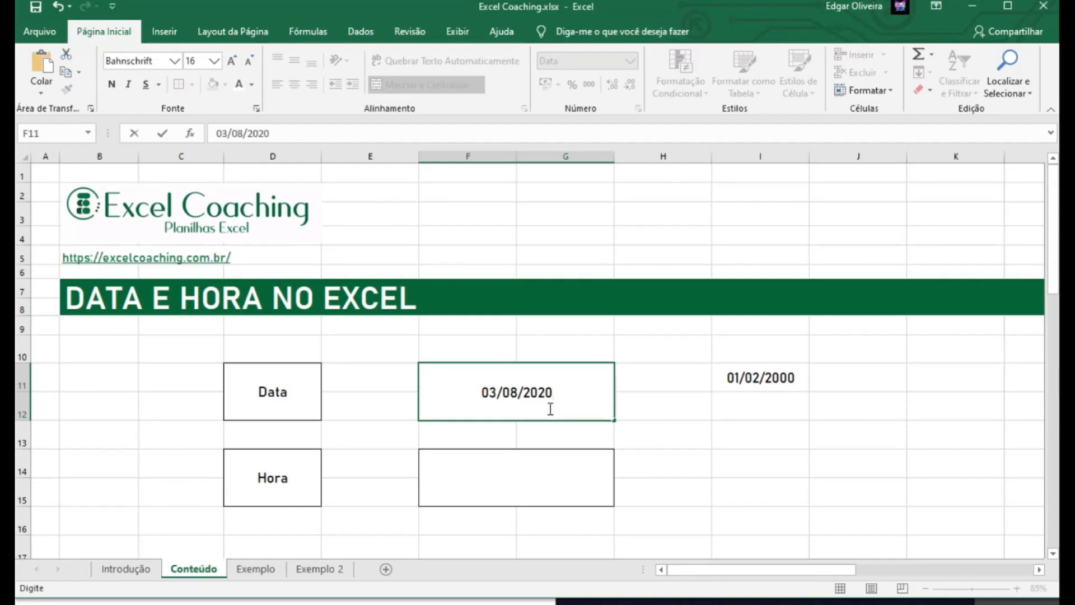
pyautogui.click(722, 381)
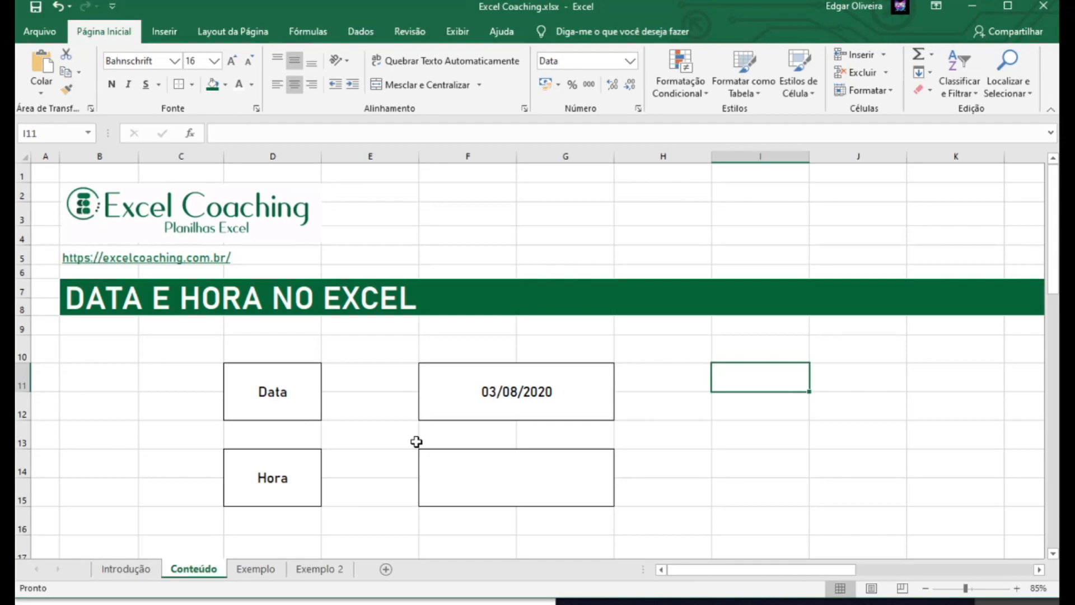
# Enter the time 12:30:30 in the value box beside Hora (F14).
pyautogui.click(473, 466)
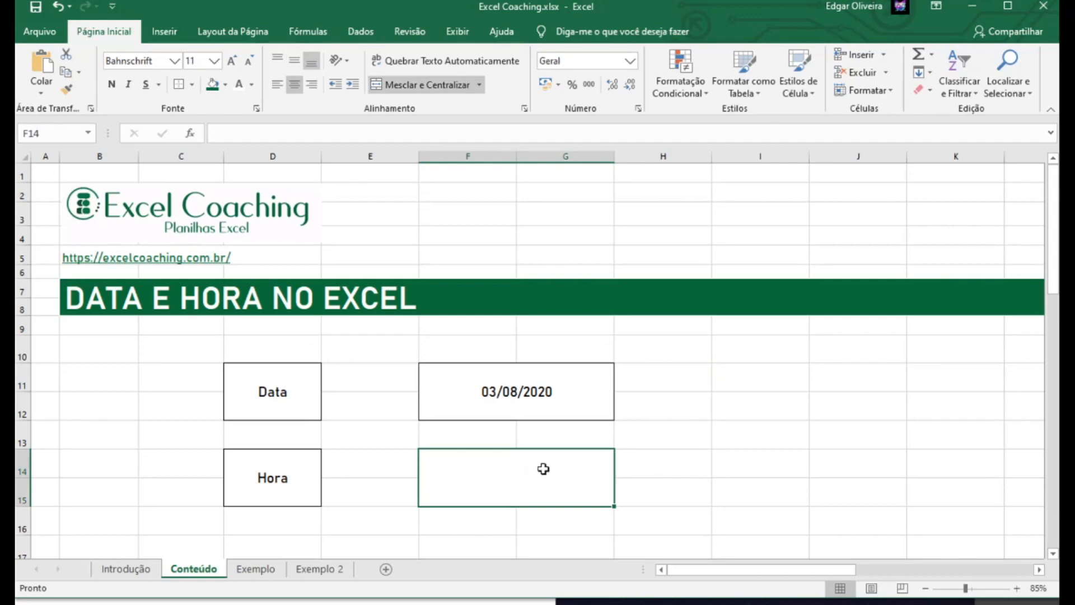
pyautogui.write('12')
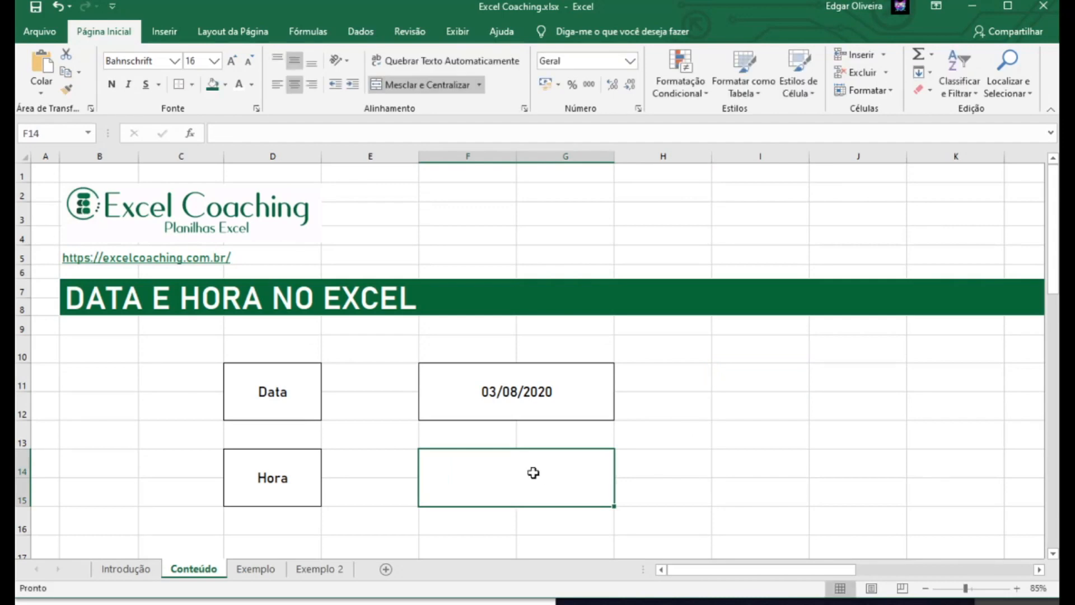
pyautogui.write('12:30:')
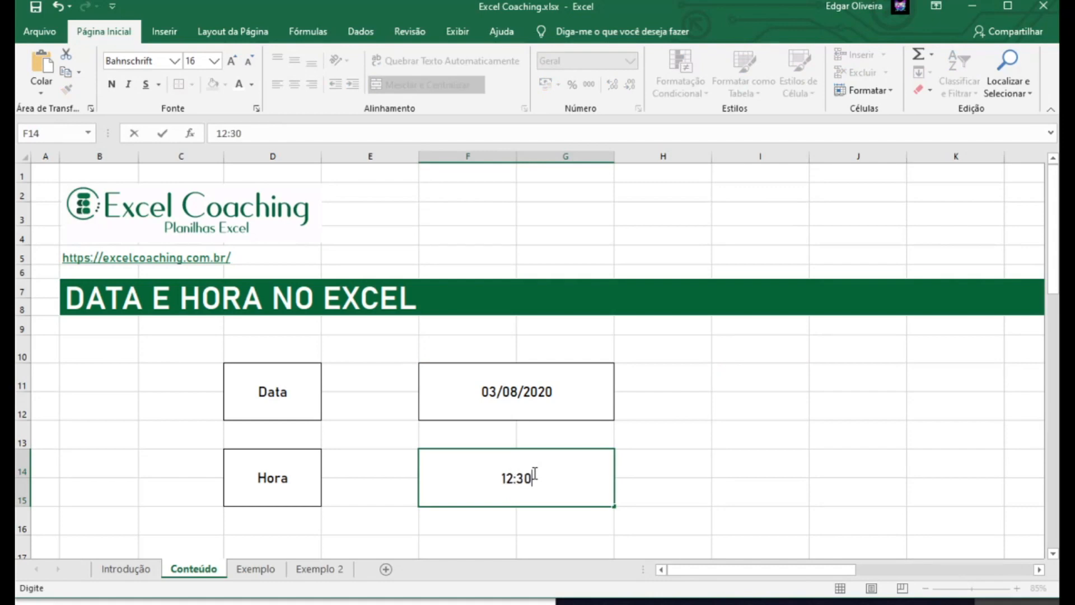
pyautogui.write('30')
pyautogui.hotkey('ctrl', 'Return')
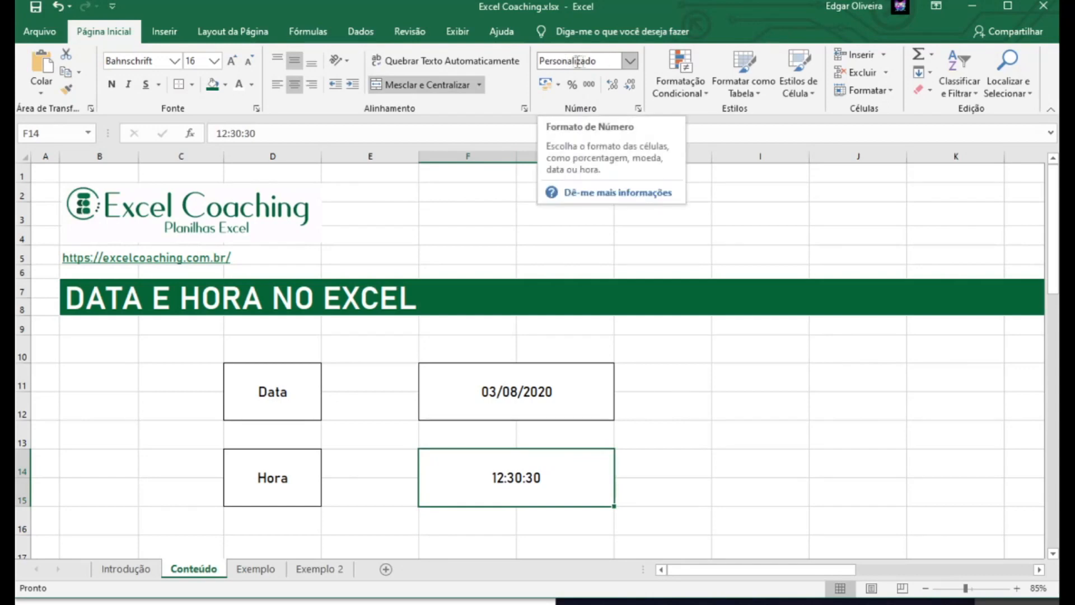
# Open the cell formatting dialog for the Hora value and move it clear of the cell.
pyautogui.rightClick(520, 475)
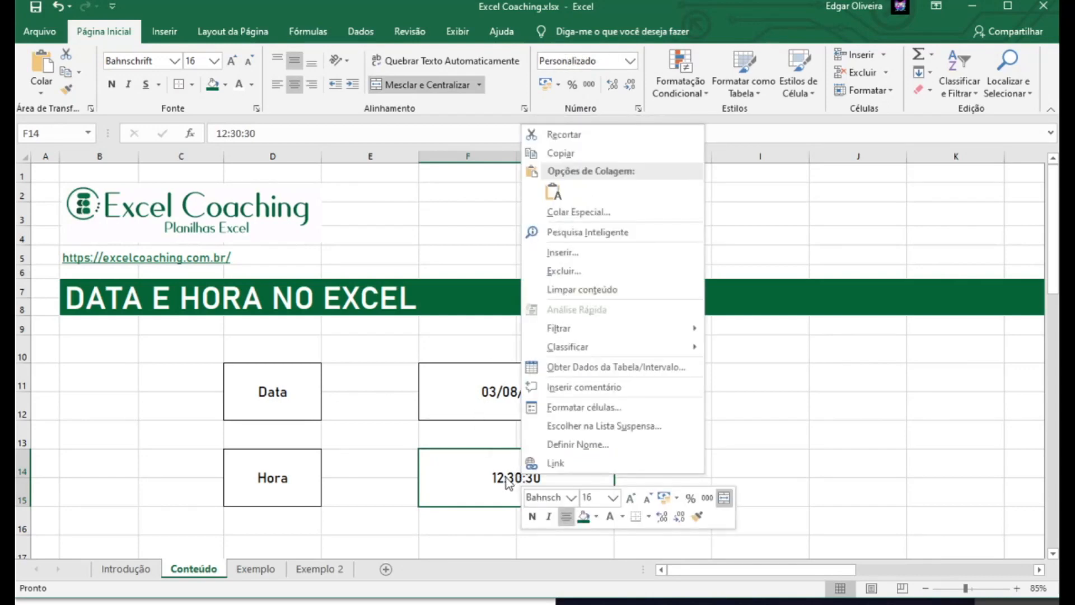
pyautogui.click(572, 410)
pyautogui.moveTo(482, 222); pyautogui.dragTo(754, 173)
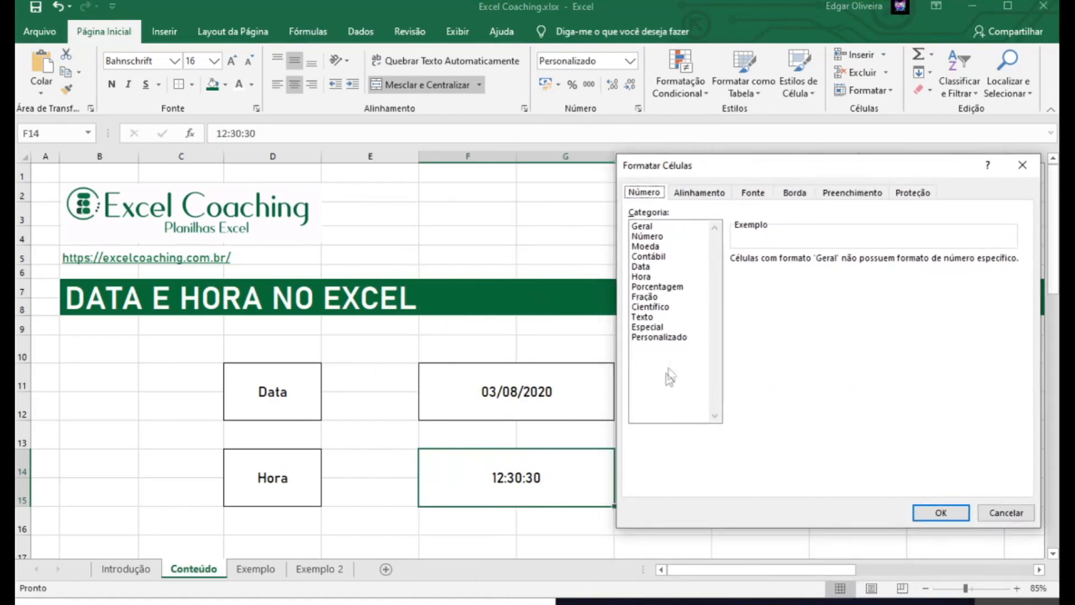
# Try the Data number category and a custom dd/mm code for the Hora value.
pyautogui.click(650, 266)
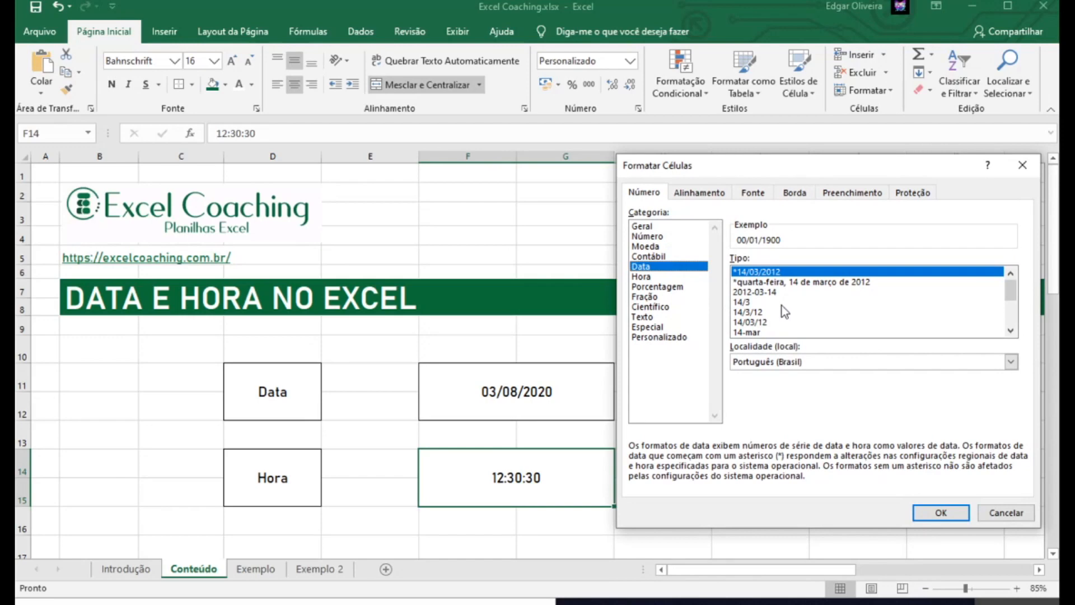
pyautogui.click(683, 338)
pyautogui.moveTo(784, 274); pyautogui.dragTo(766, 275)
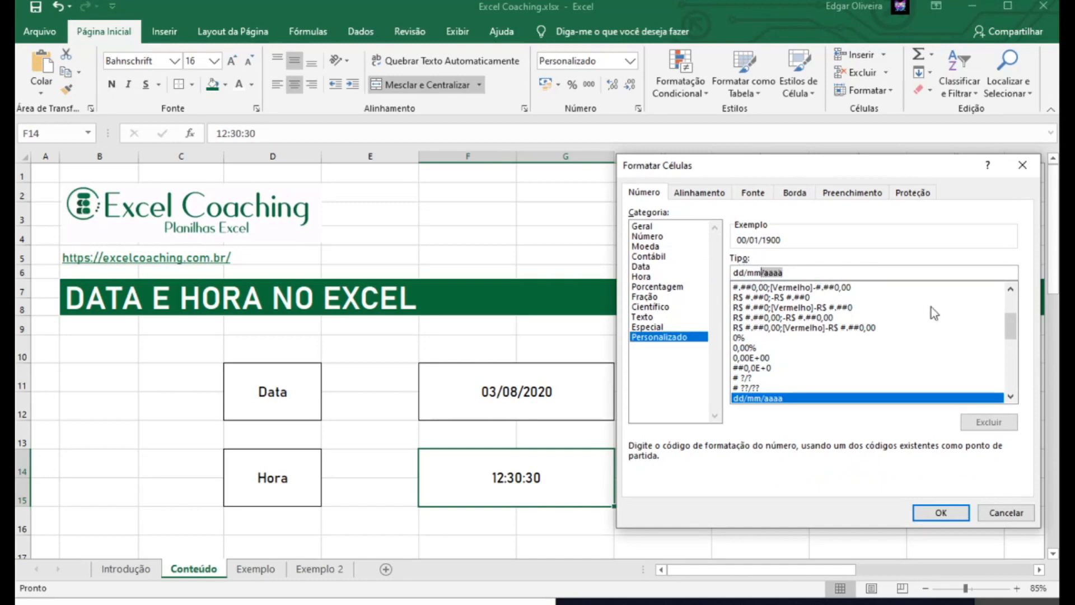
pyautogui.press('BackSpace')
pyautogui.press('BackSpace')
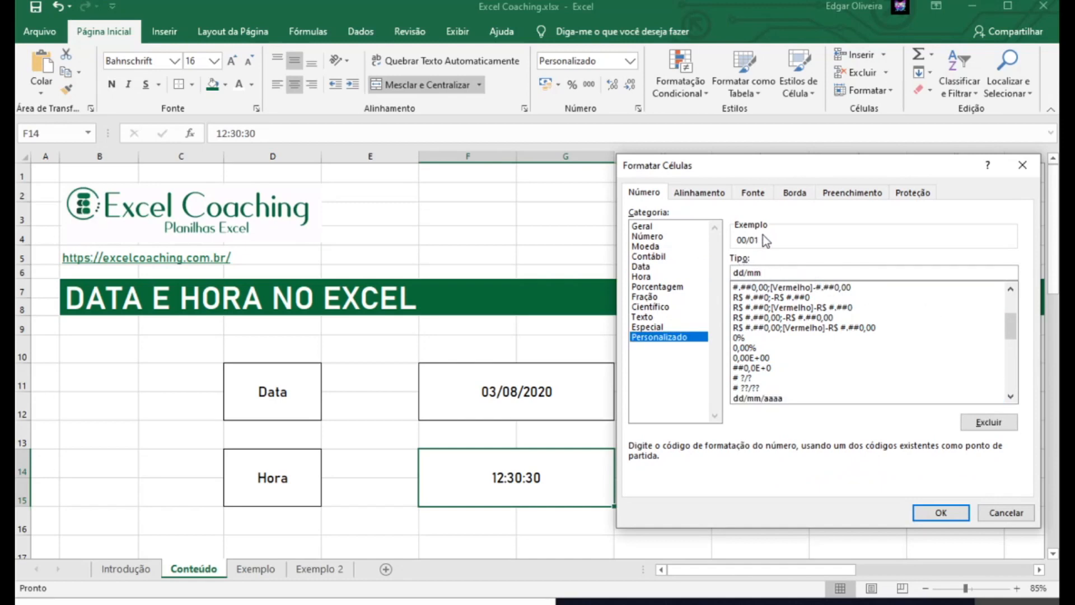
# Apply the Hora number category with the *13:30:55 format type to the Hora value.
pyautogui.click(664, 277)
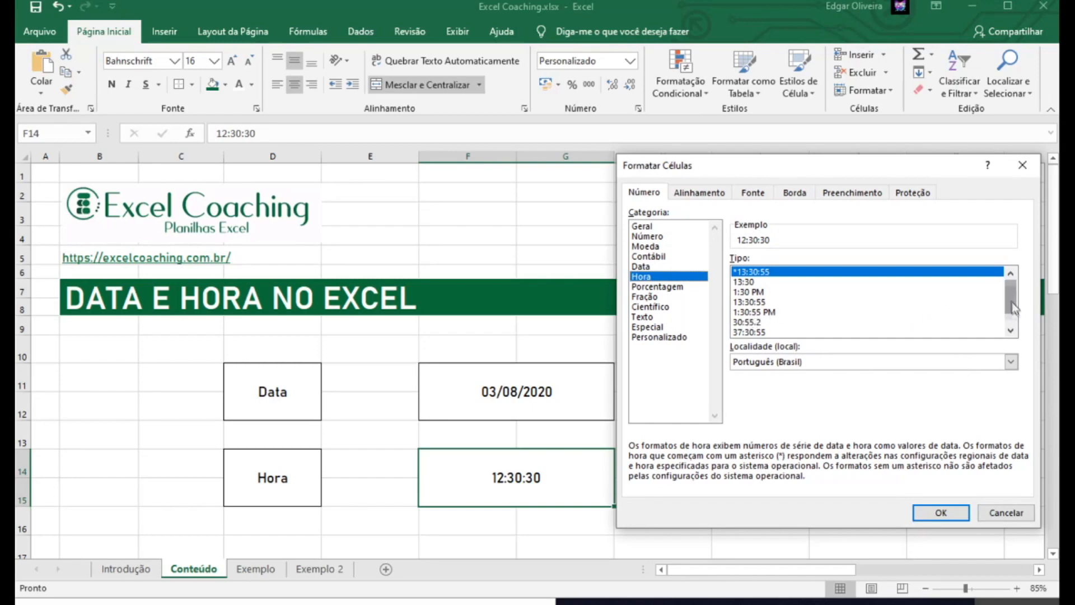
pyautogui.moveTo(1012, 303); pyautogui.dragTo(1013, 327)
pyautogui.press('Return')
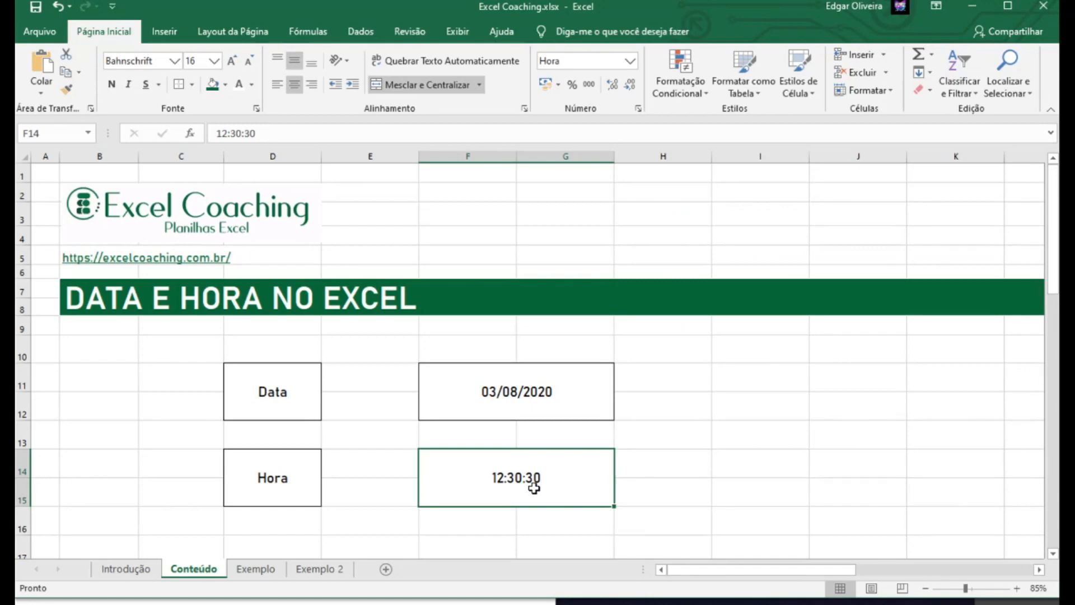
# Replace the time in the Hora value box with the current time, 16:48.
pyautogui.press('Delete')
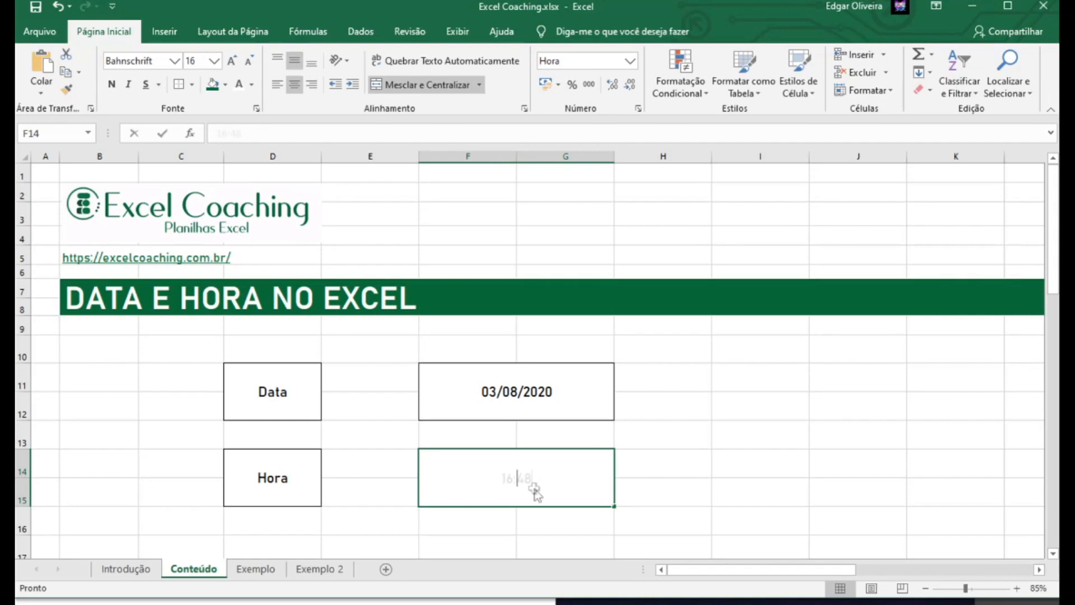
pyautogui.hotkey('ctrl', 'shift', ';')
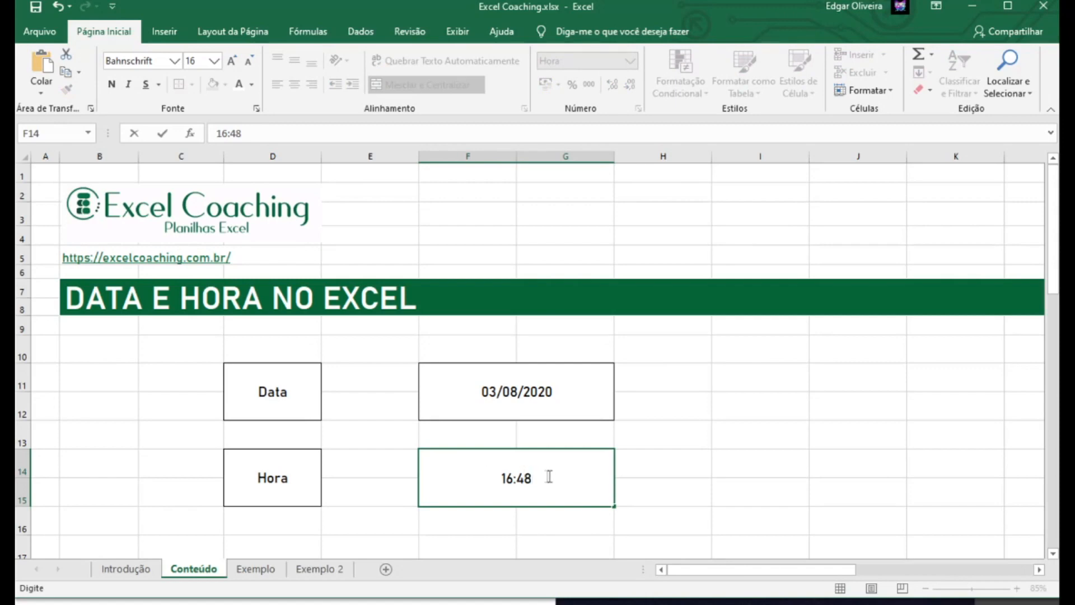
pyautogui.click(538, 395)
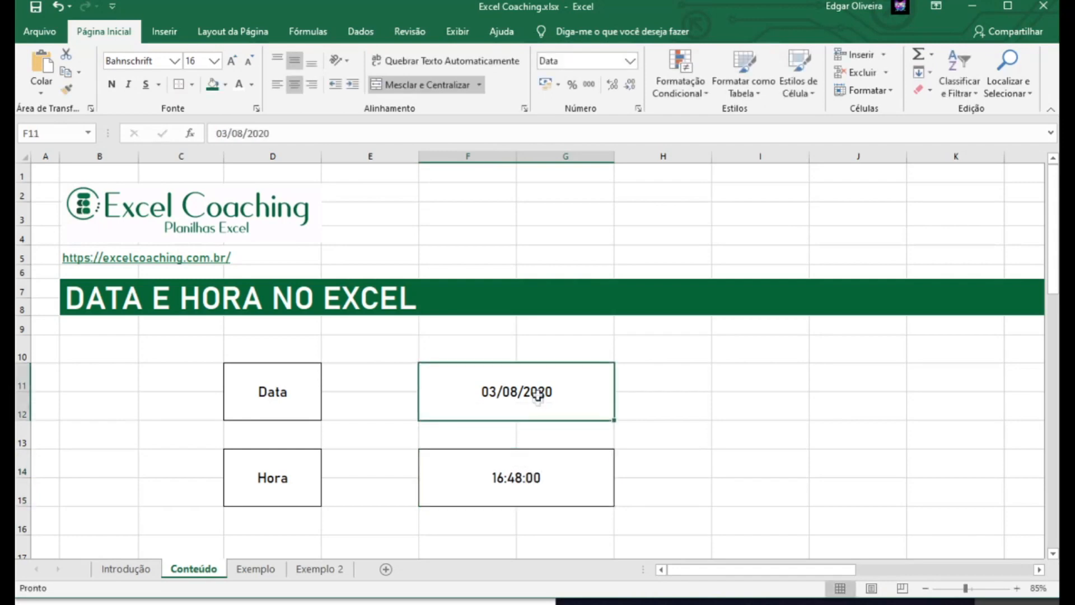
pyautogui.click(512, 477)
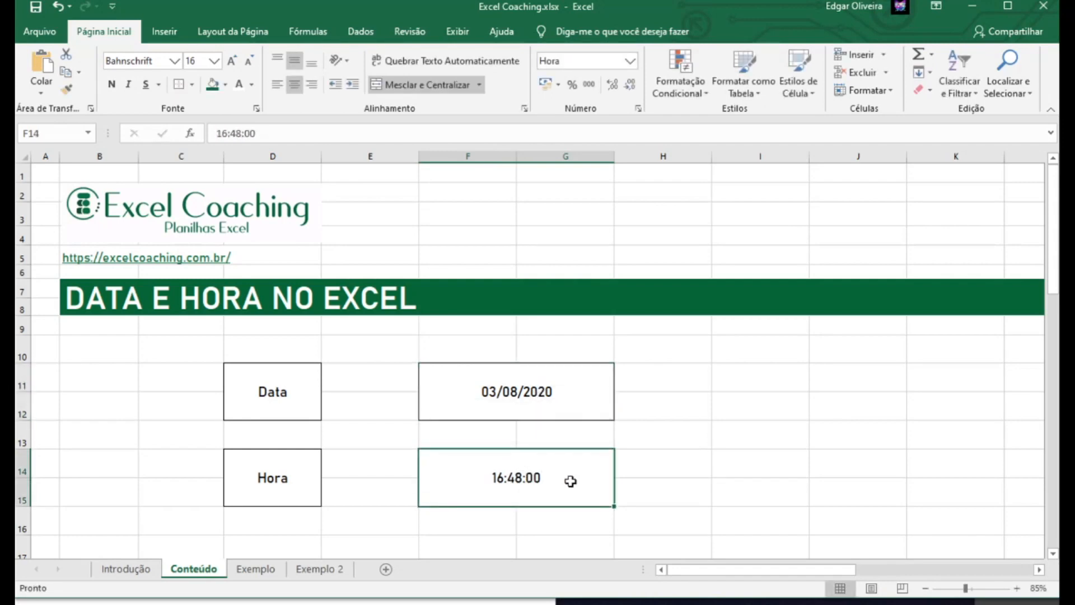
# Merge and center cells I13:J13.
pyautogui.click(739, 432)
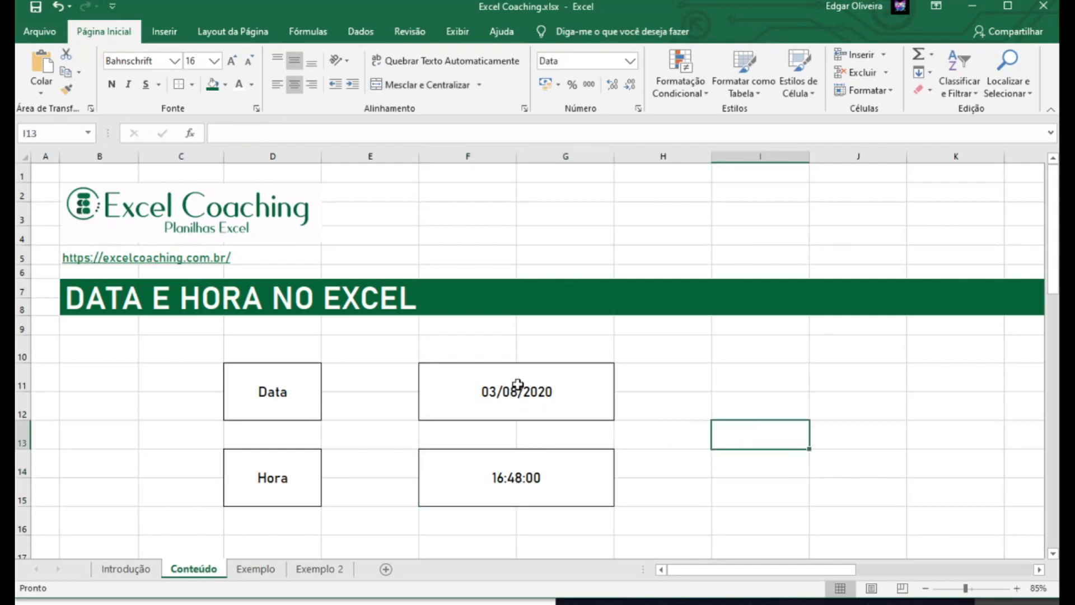
pyautogui.moveTo(739, 432); pyautogui.dragTo(872, 433)
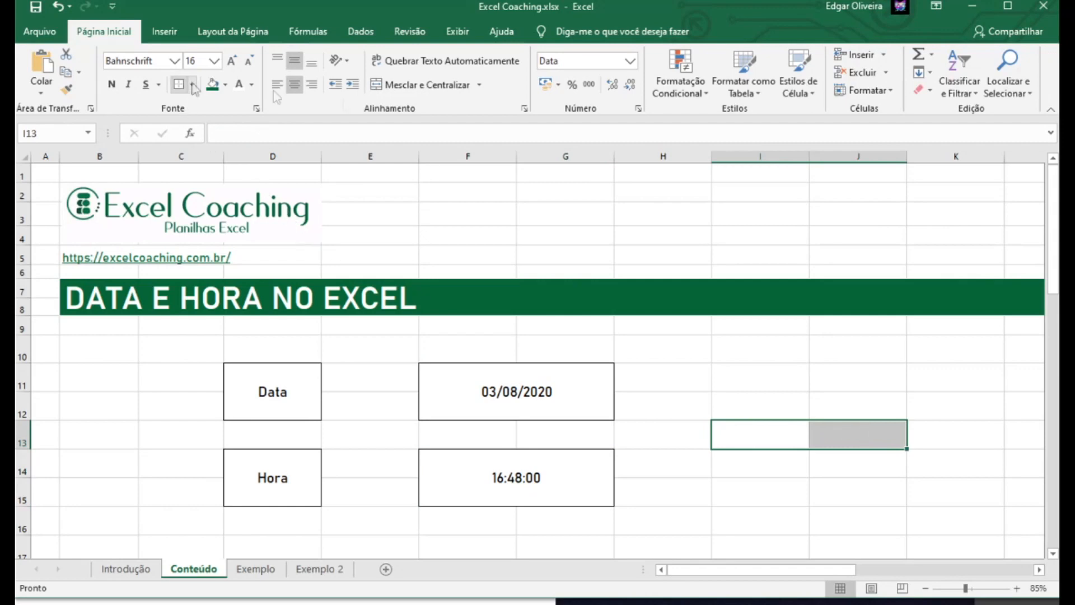
pyautogui.click(414, 84)
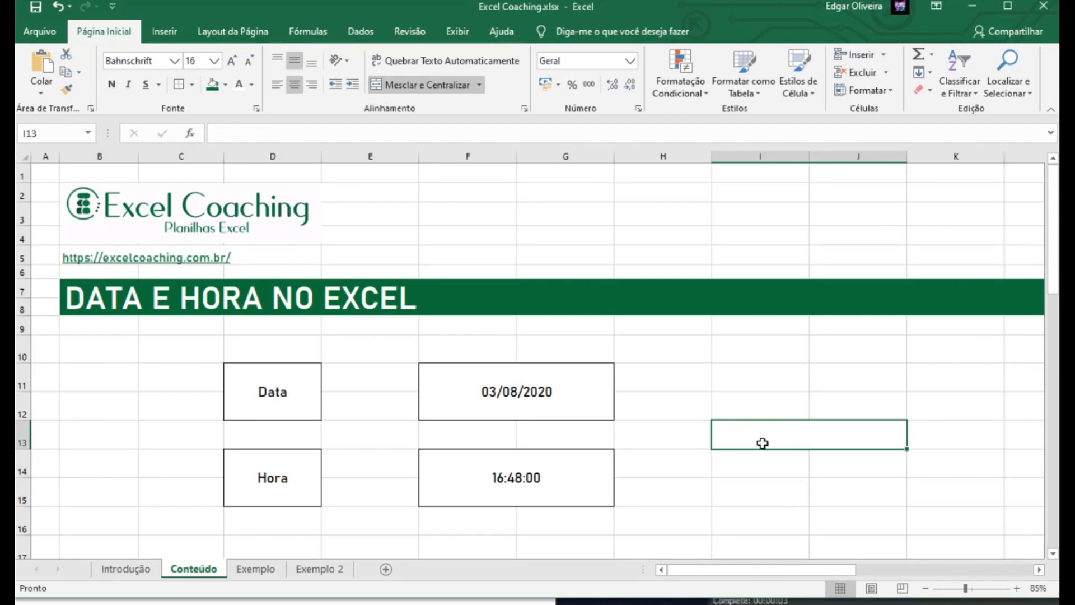
# Enter the combined date and time 08/05/2019 17:00 in the merged cell I13.
pyautogui.write('08/05/2019 17:00')
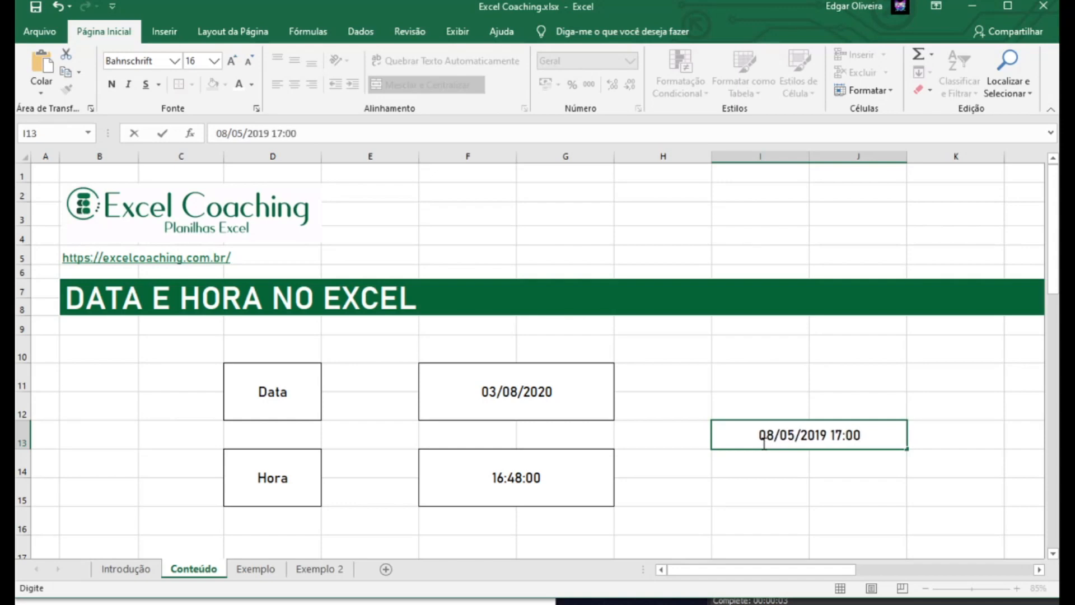
pyautogui.press('Return')
pyautogui.click(762, 443)
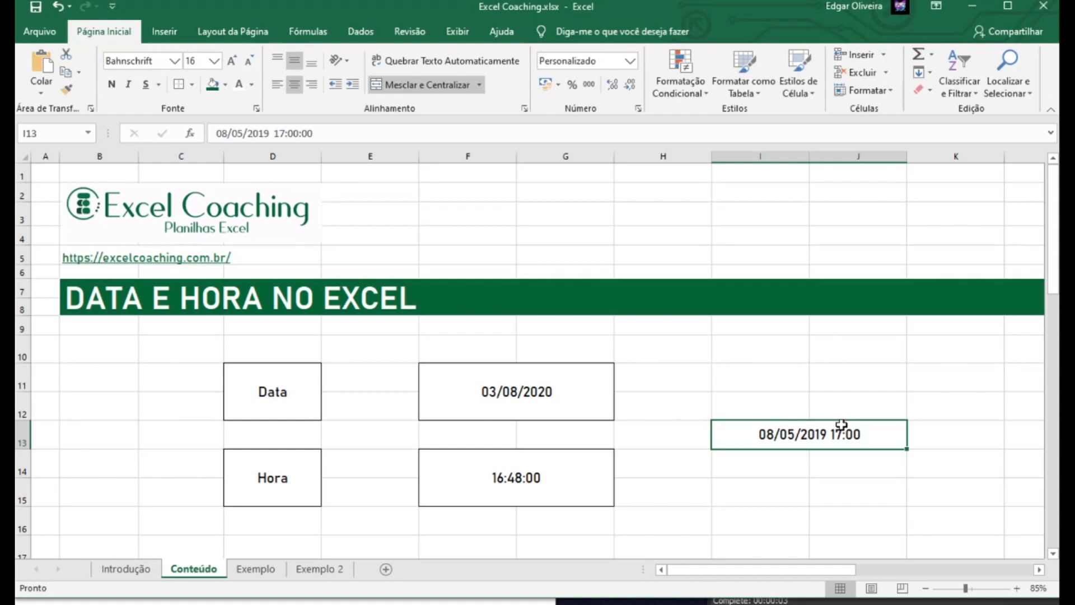
# On the Exemplo sheet, calculate the Dia 1 Horas trabalhadas in G11 as Check-Out minus Check-In with =E11-D11.
pyautogui.click(257, 576)
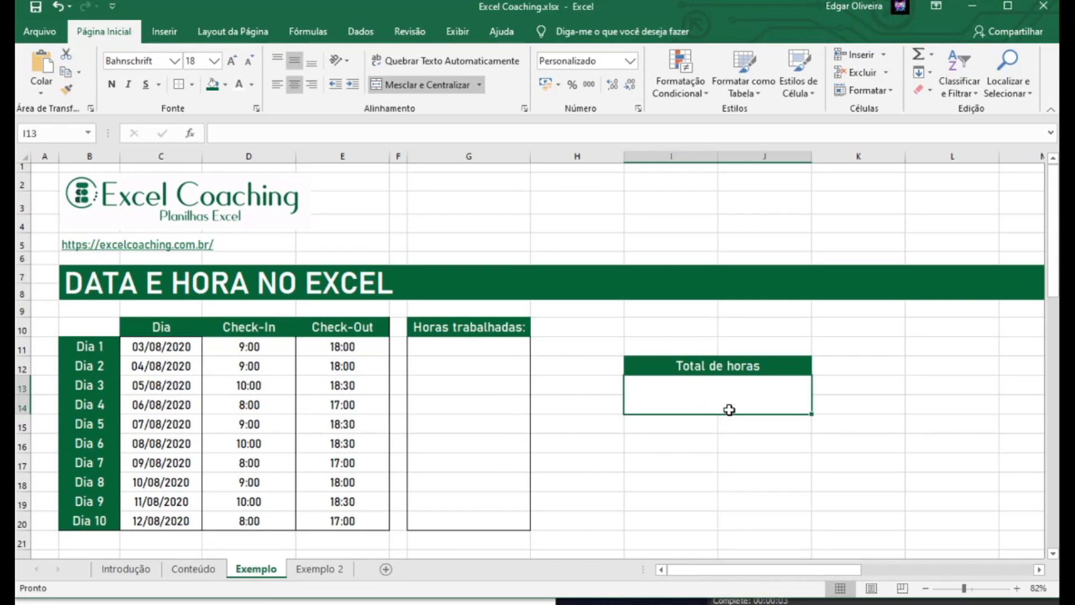
pyautogui.click(255, 348)
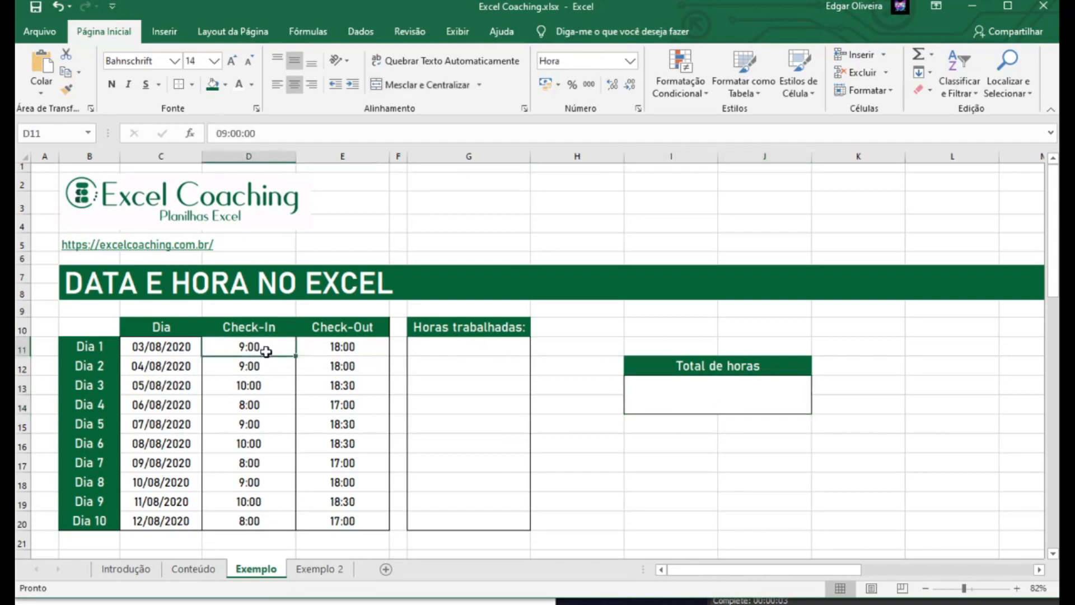
pyautogui.click(355, 351)
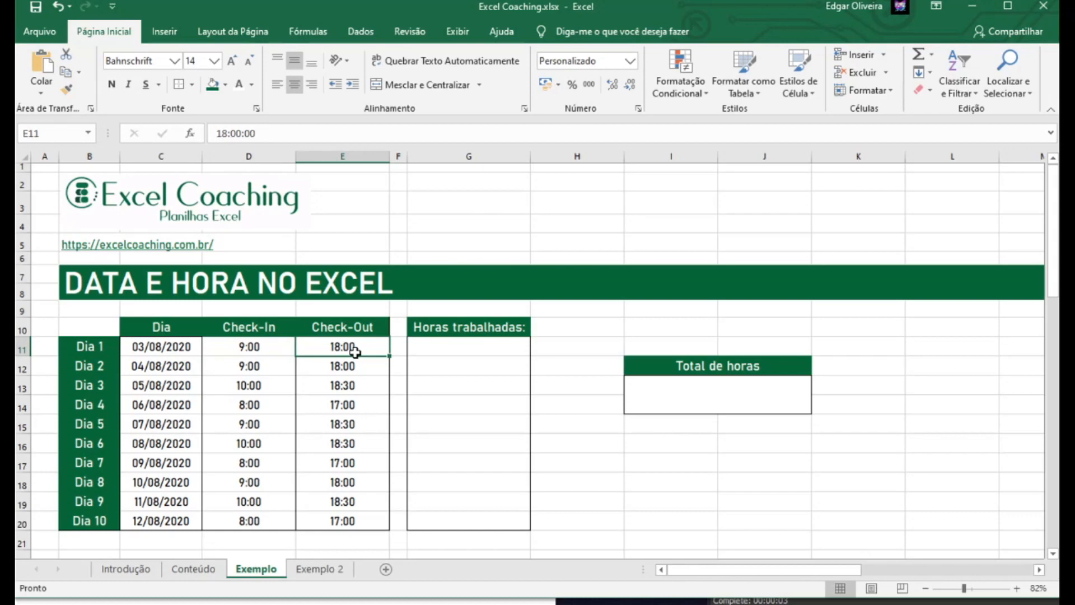
pyautogui.click(485, 351)
pyautogui.write('=')
pyautogui.click(364, 348)
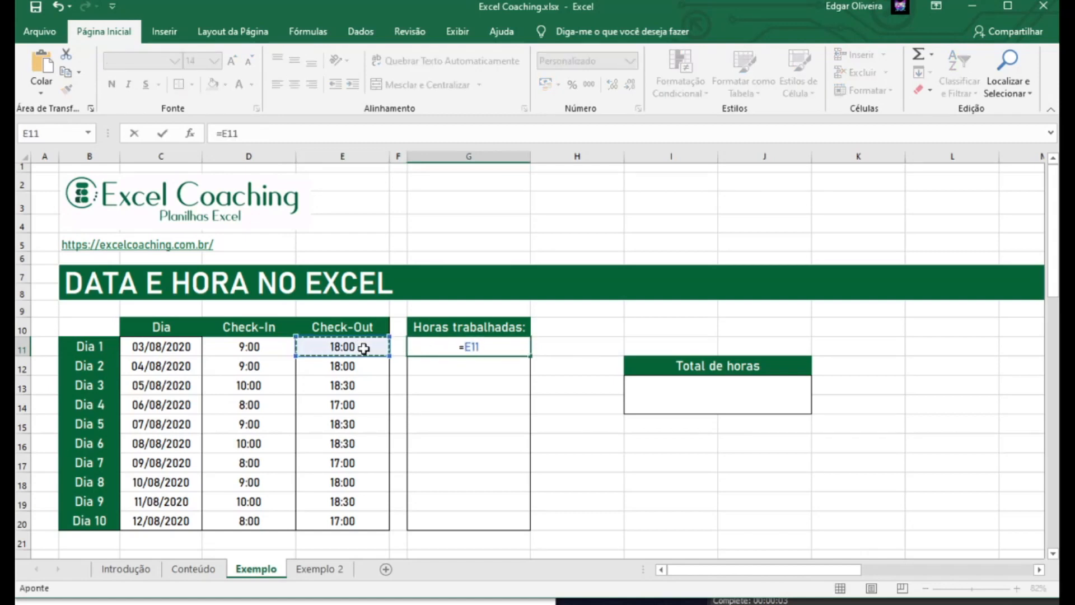
pyautogui.write('-')
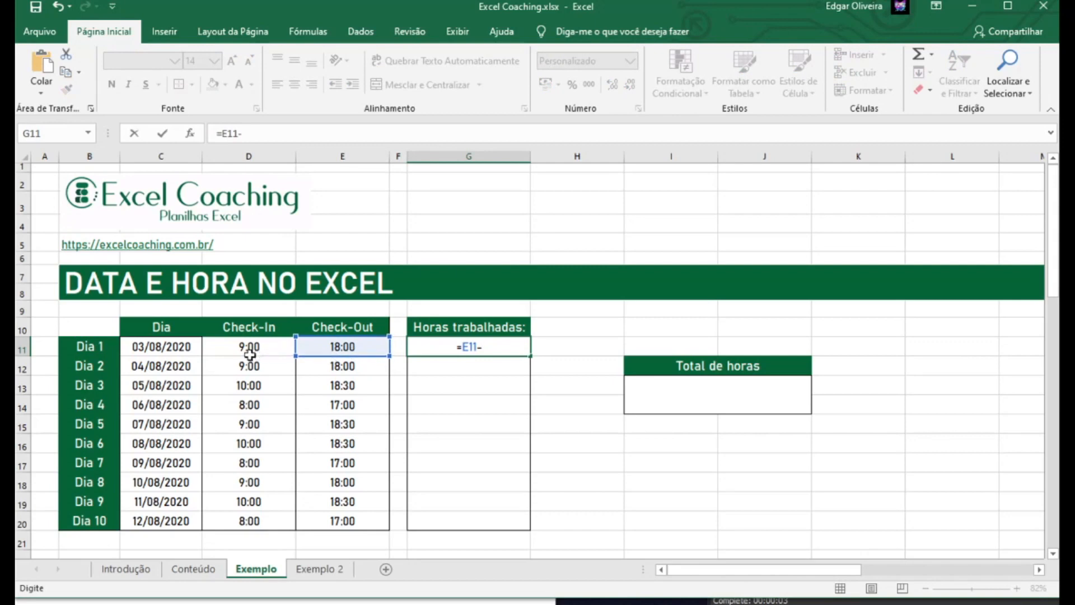
pyautogui.click(253, 347)
pyautogui.press('Return')
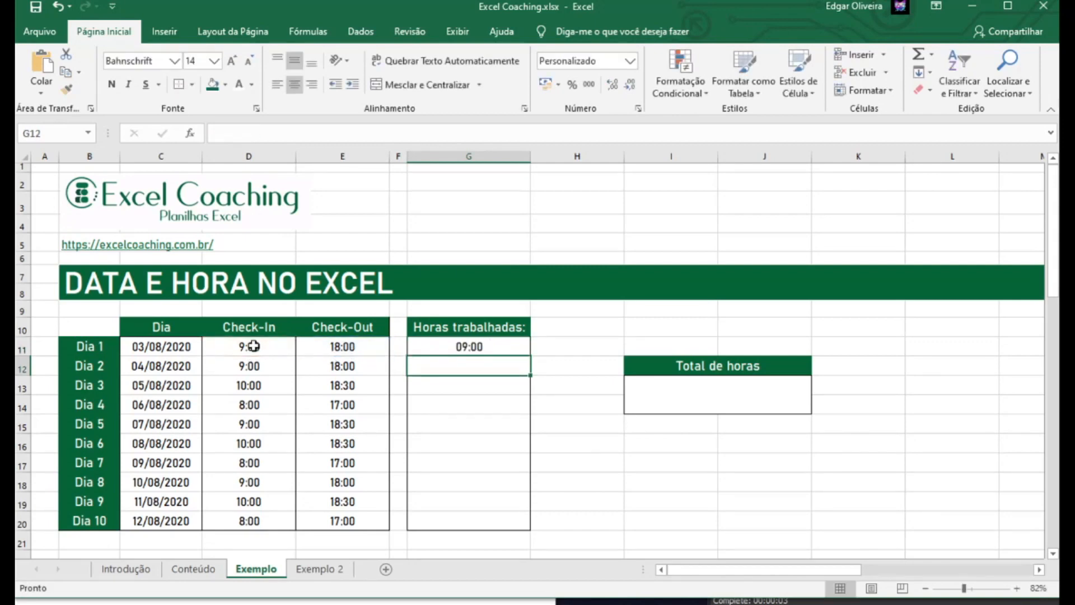
# Copy the G11 hours-worked formula down through G20 for all ten days.
pyautogui.click(480, 351)
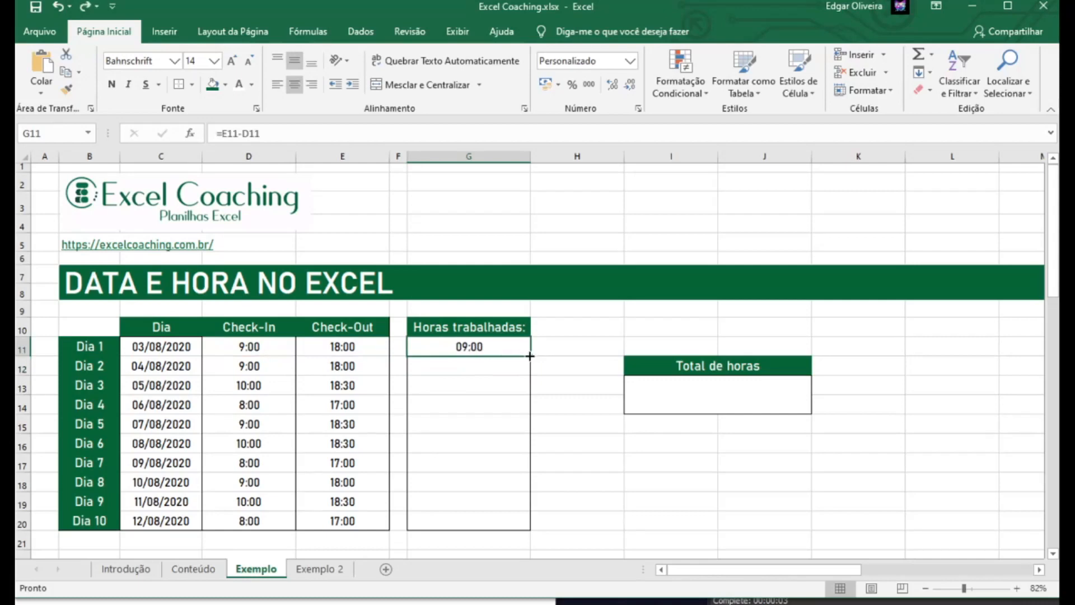
pyautogui.moveTo(530, 356); pyautogui.dragTo(528, 529)
pyautogui.click(490, 364)
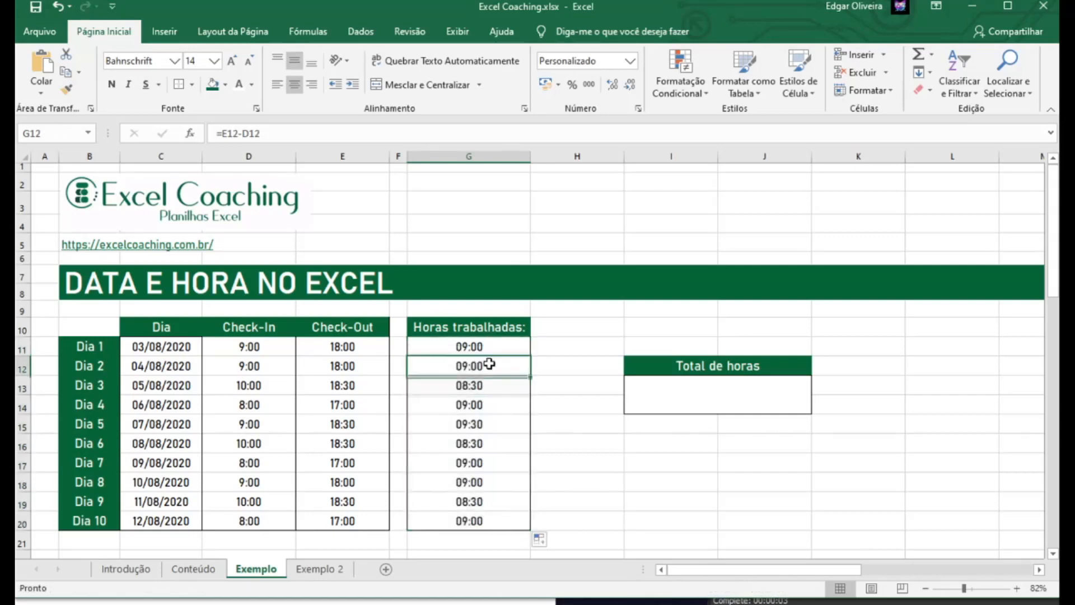
# Sum the hours worked in the Total de horas box with =SOMA(G11:G20).
pyautogui.click(689, 400)
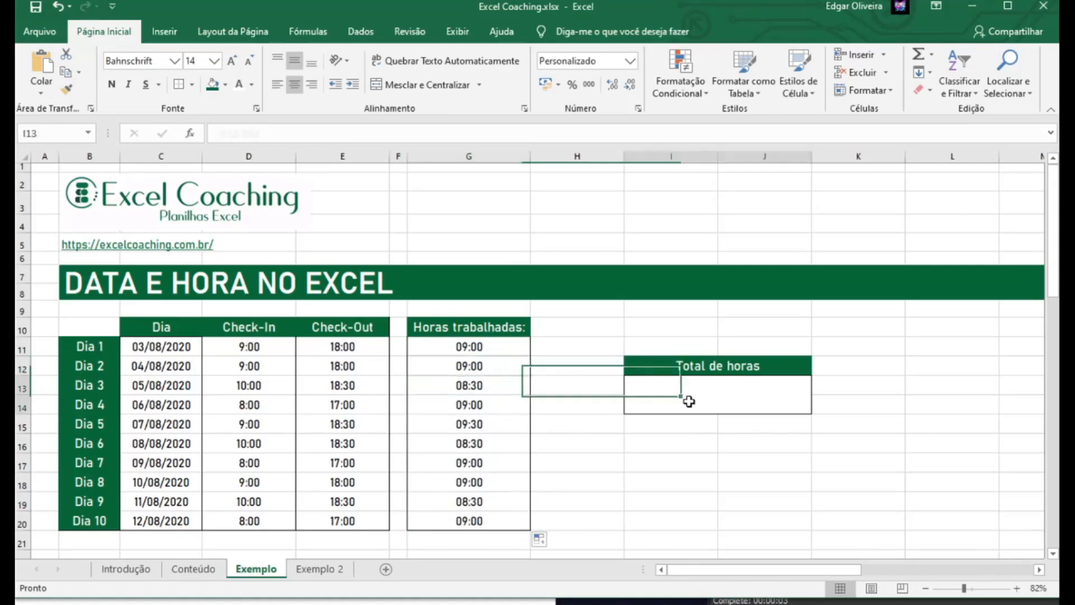
pyautogui.click(723, 368)
pyautogui.click(736, 389)
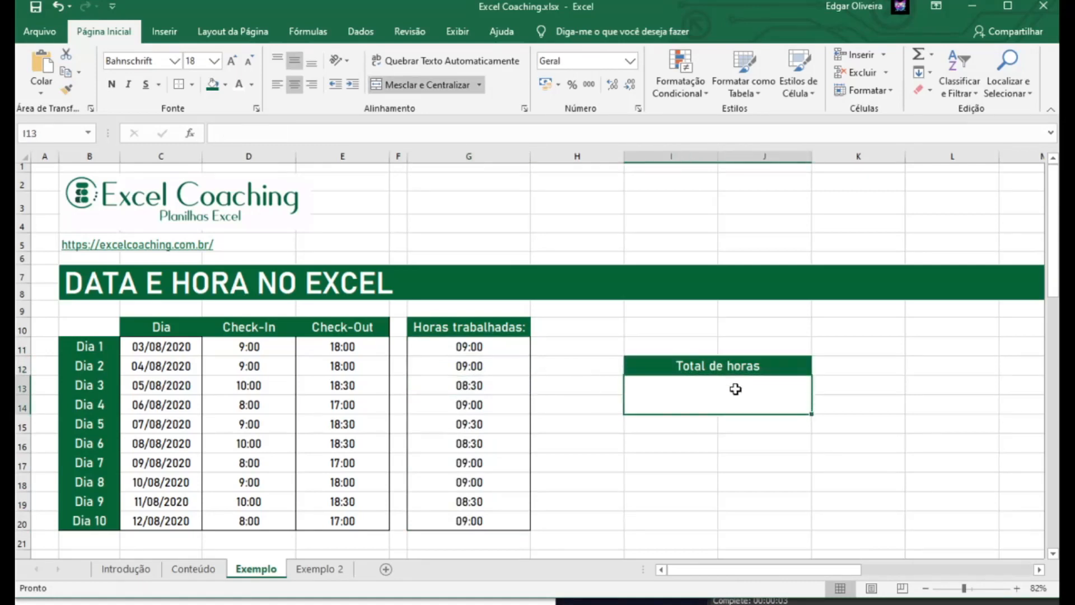
pyautogui.write('=')
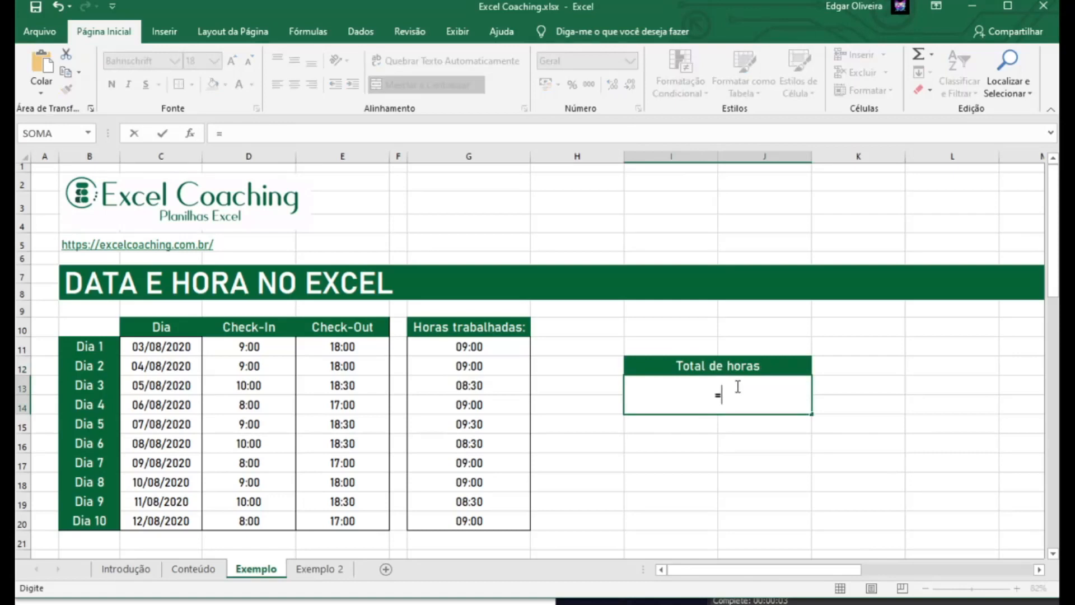
pyautogui.write('soma(')
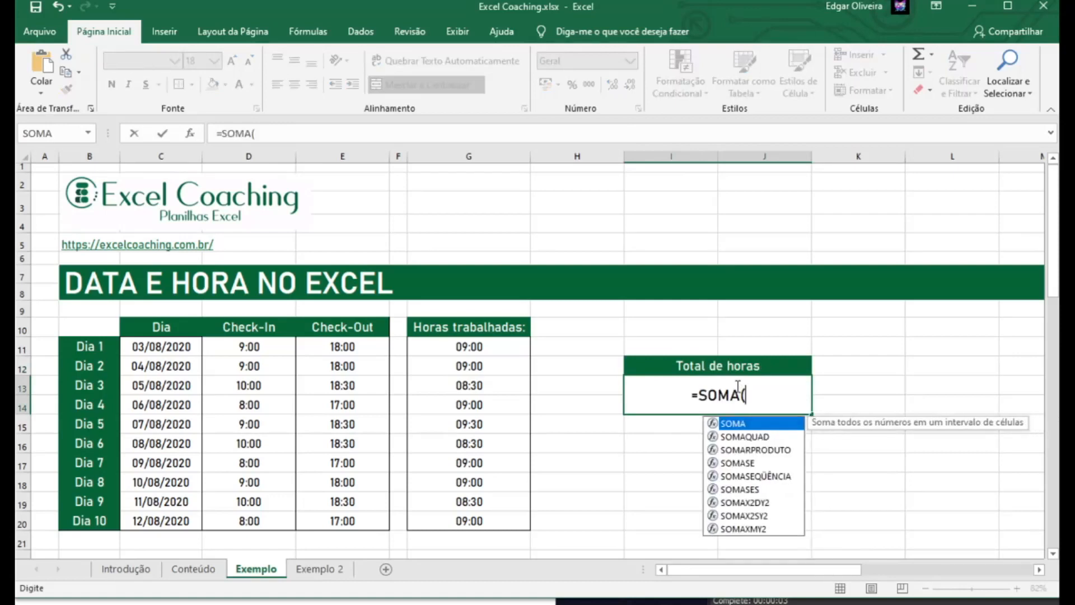
pyautogui.moveTo(479, 348); pyautogui.dragTo(488, 520)
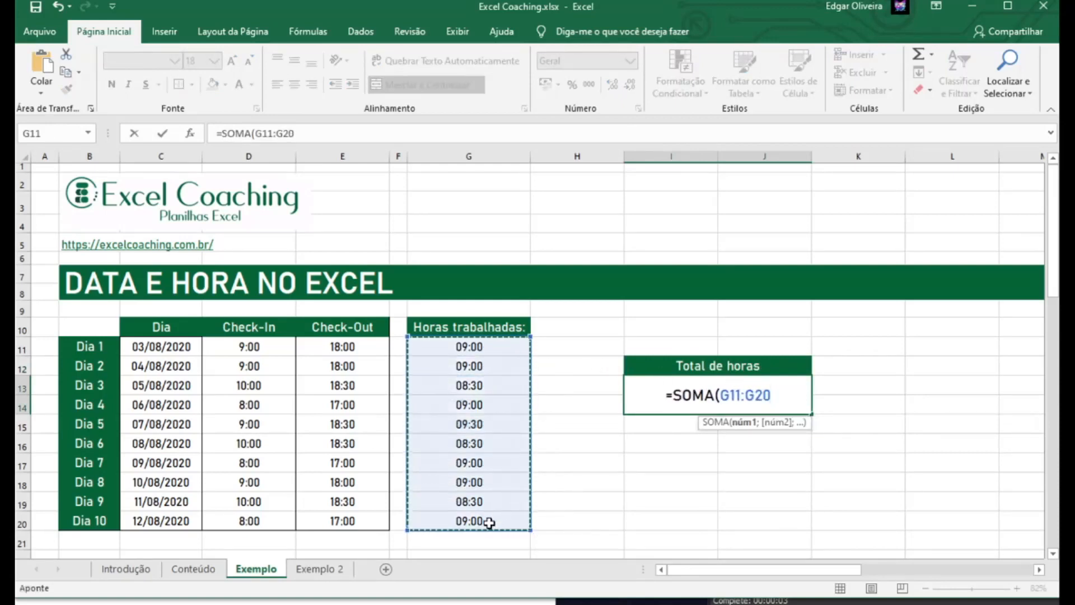
pyautogui.press('Return')
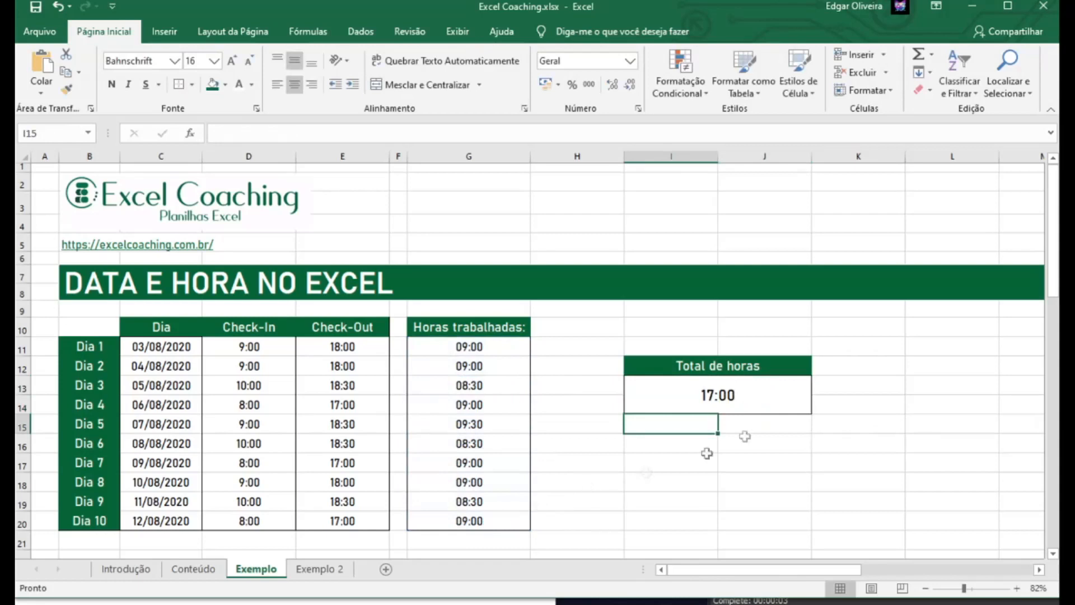
# Compare the Total de horas value with the selection sums of G11:G12 and of G11:G20.
pyautogui.click(752, 396)
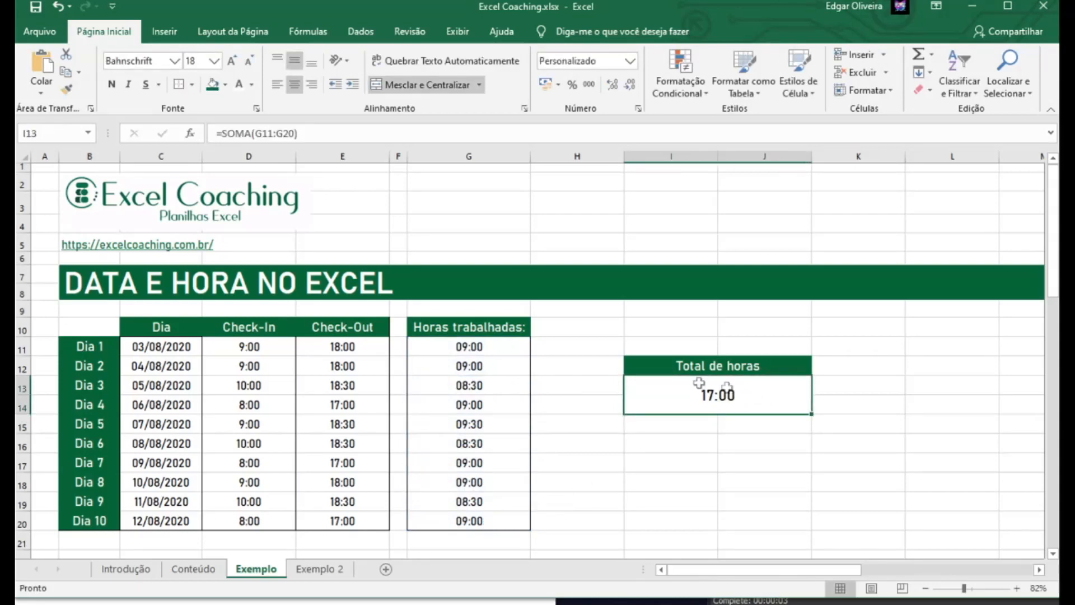
pyautogui.click(488, 345)
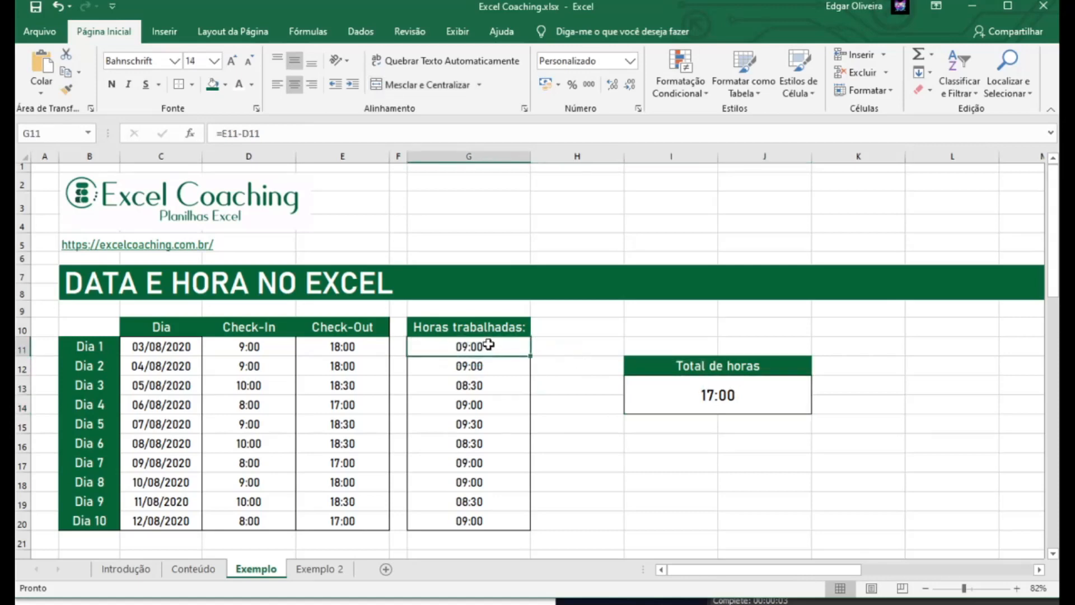
pyautogui.moveTo(488, 343); pyautogui.dragTo(486, 368)
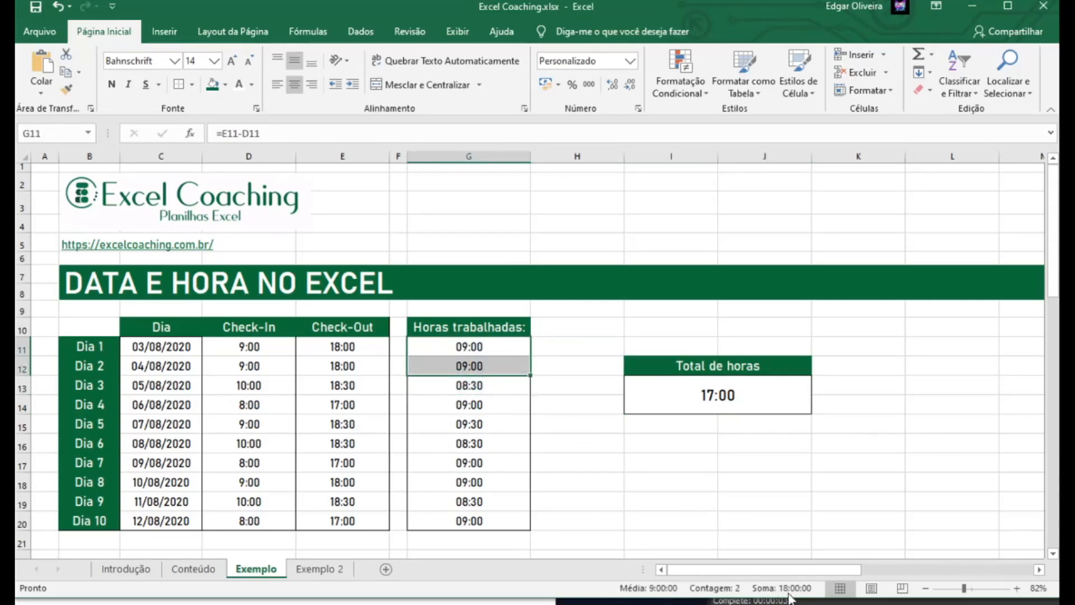
pyautogui.click(699, 395)
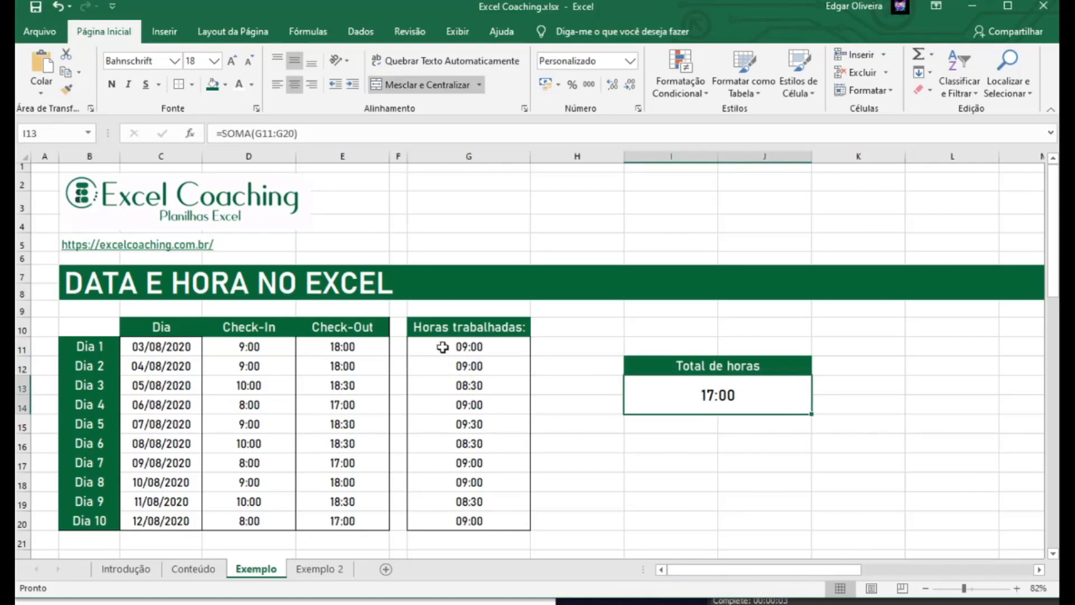
pyautogui.moveTo(453, 345); pyautogui.dragTo(489, 526)
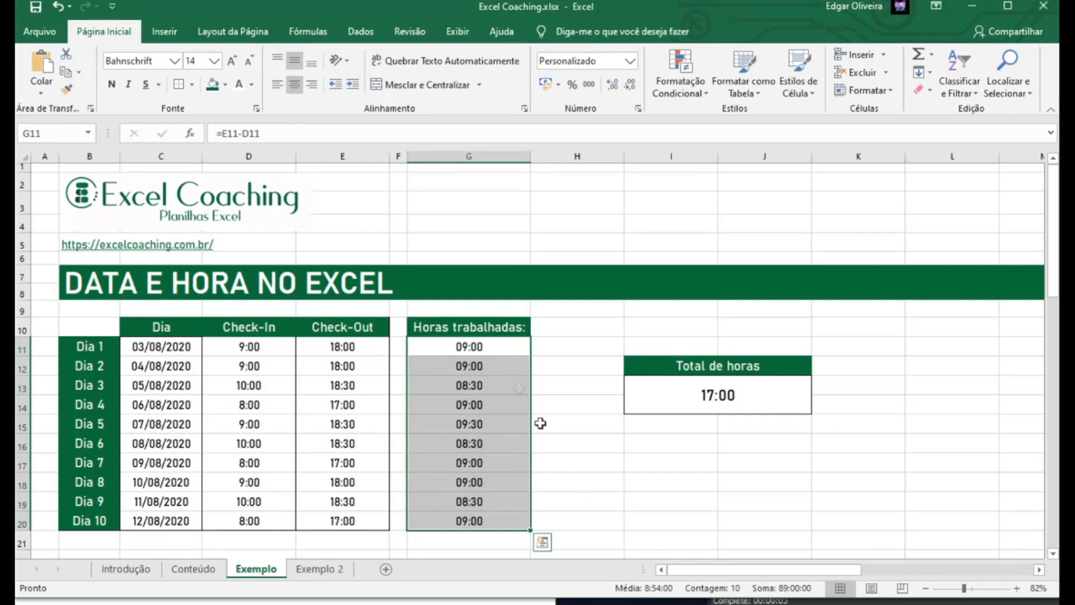
# Apply the Personalizado number format [h]:mm to the Total de horas value.
pyautogui.click(718, 394)
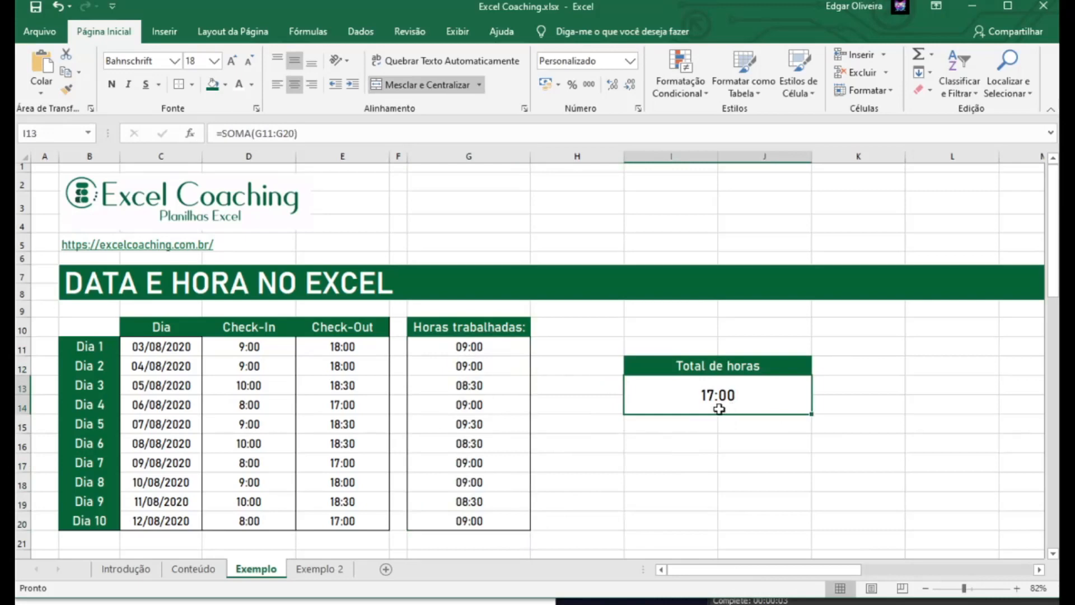
pyautogui.rightClick(752, 399)
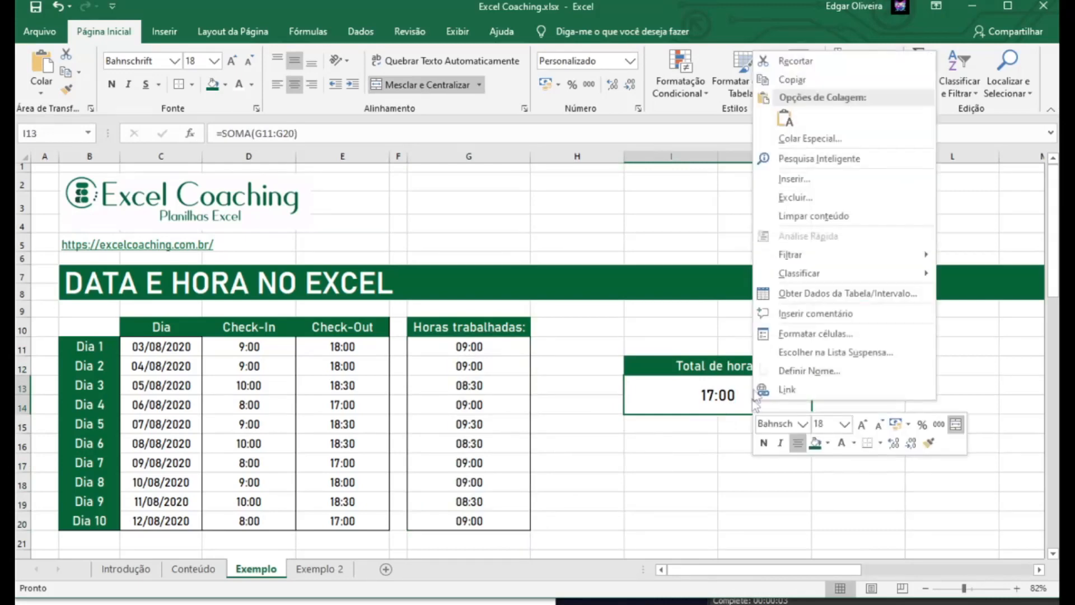
pyautogui.click(802, 335)
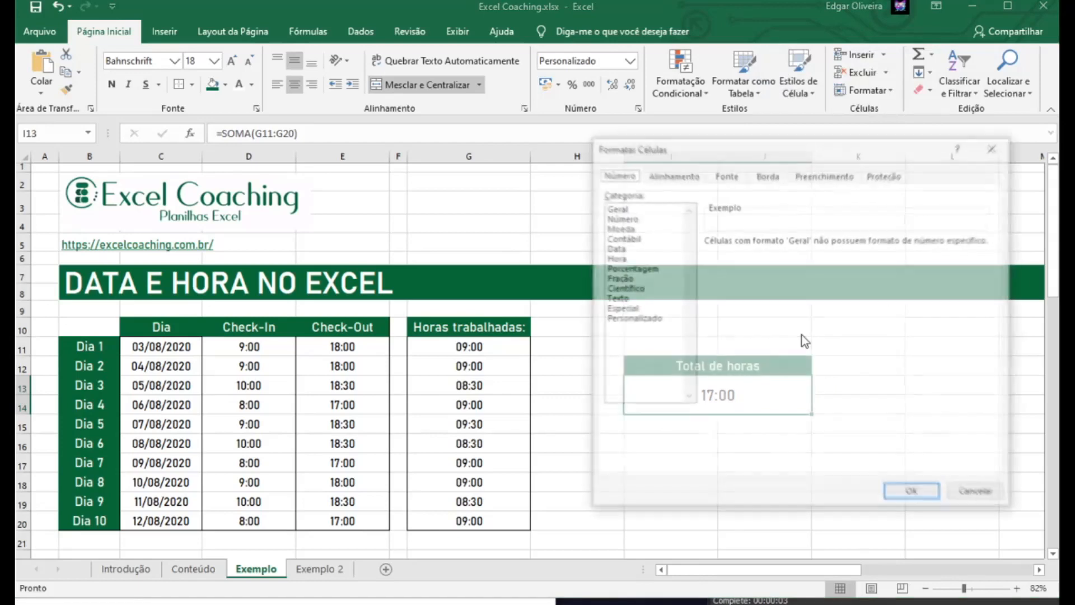
pyautogui.click(648, 262)
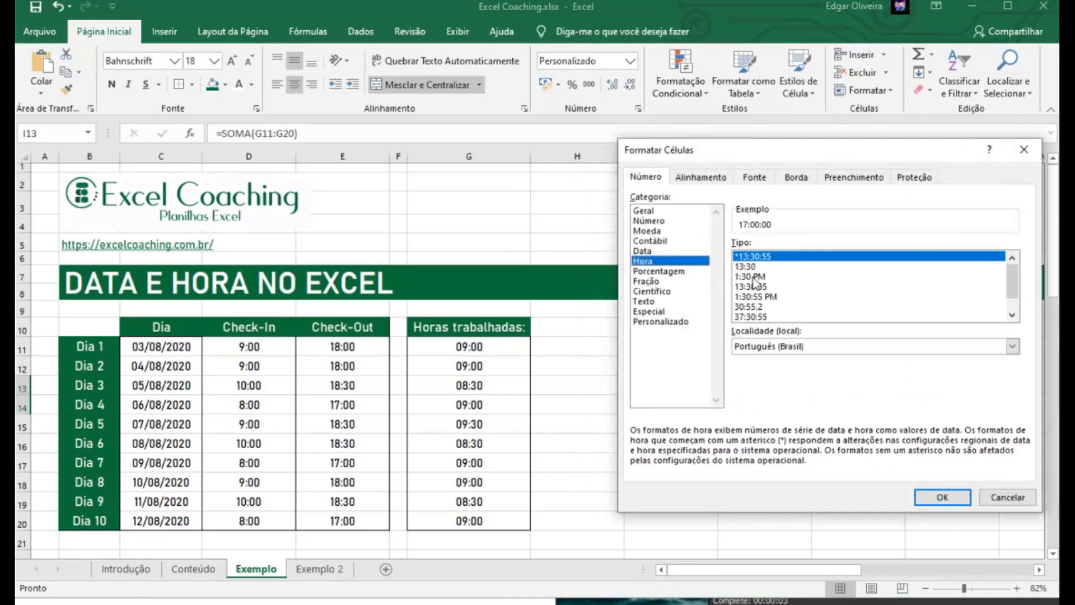
pyautogui.moveTo(1014, 284); pyautogui.dragTo(1013, 306)
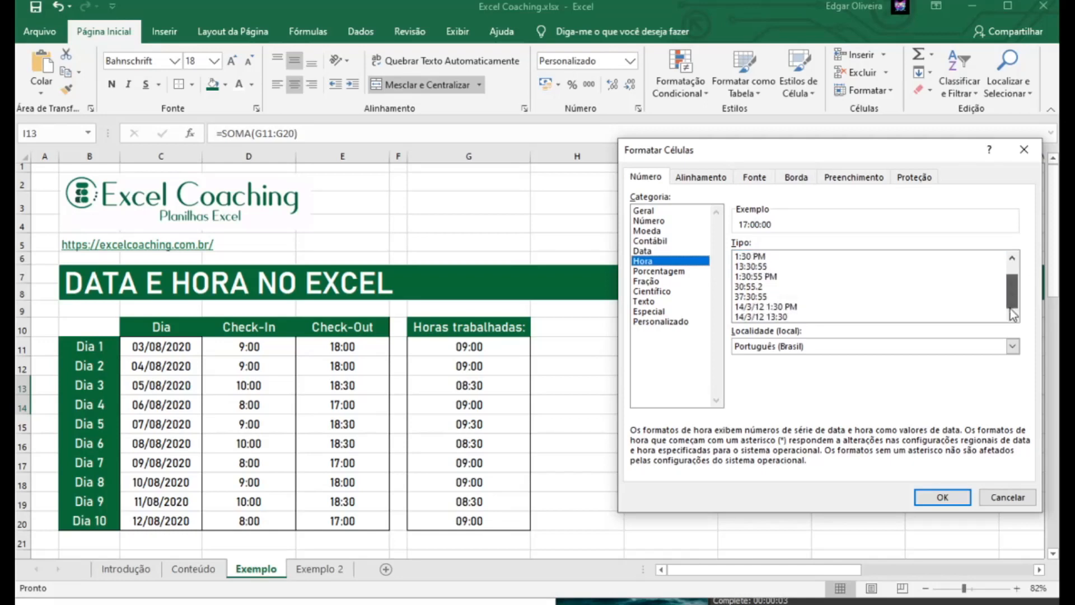
pyautogui.click(661, 321)
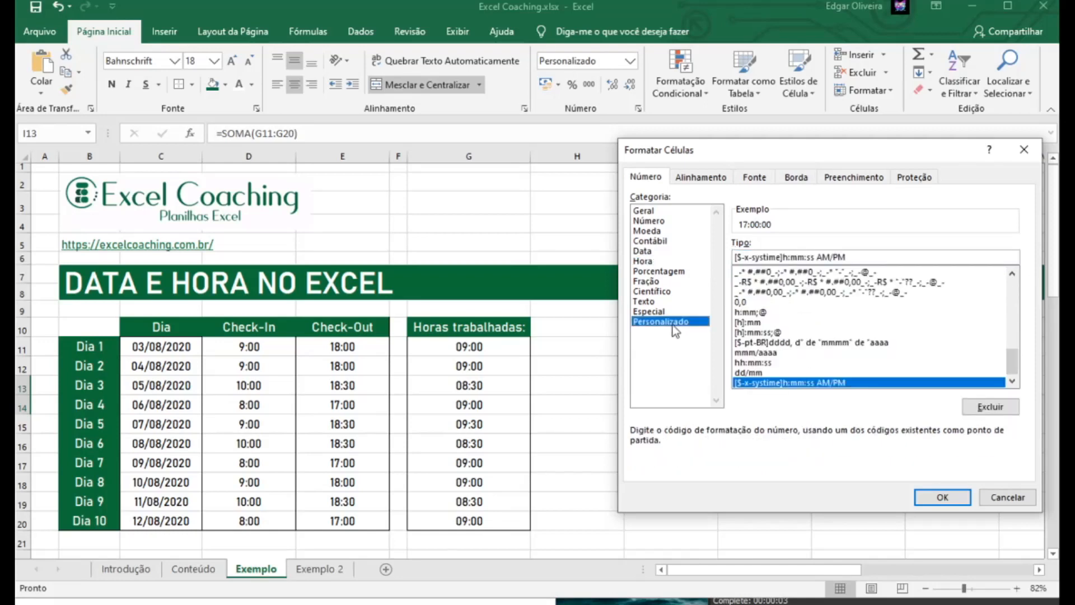
pyautogui.click(740, 323)
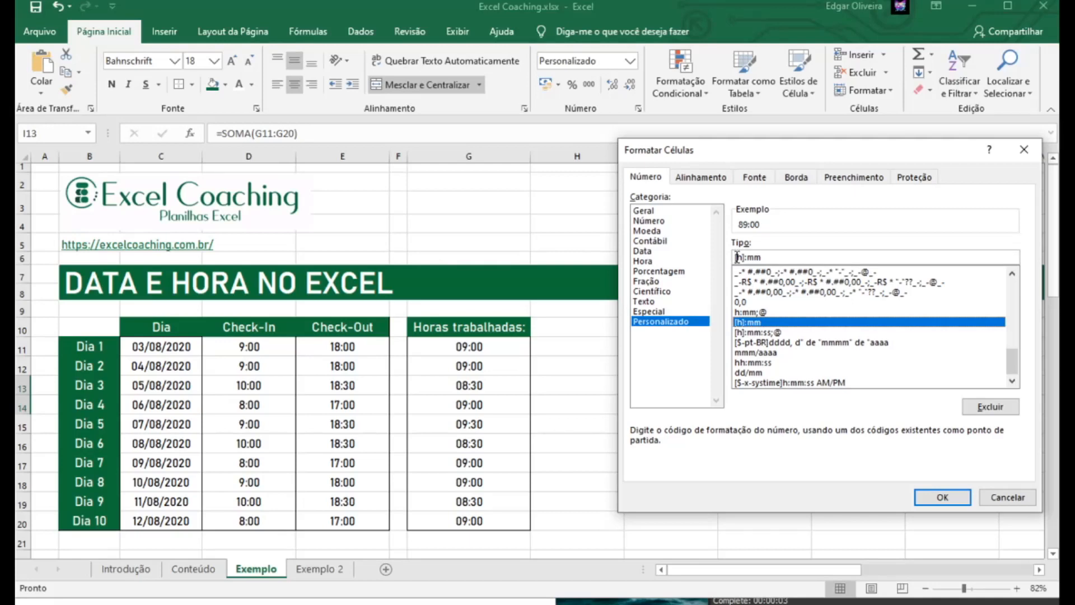
pyautogui.click(944, 500)
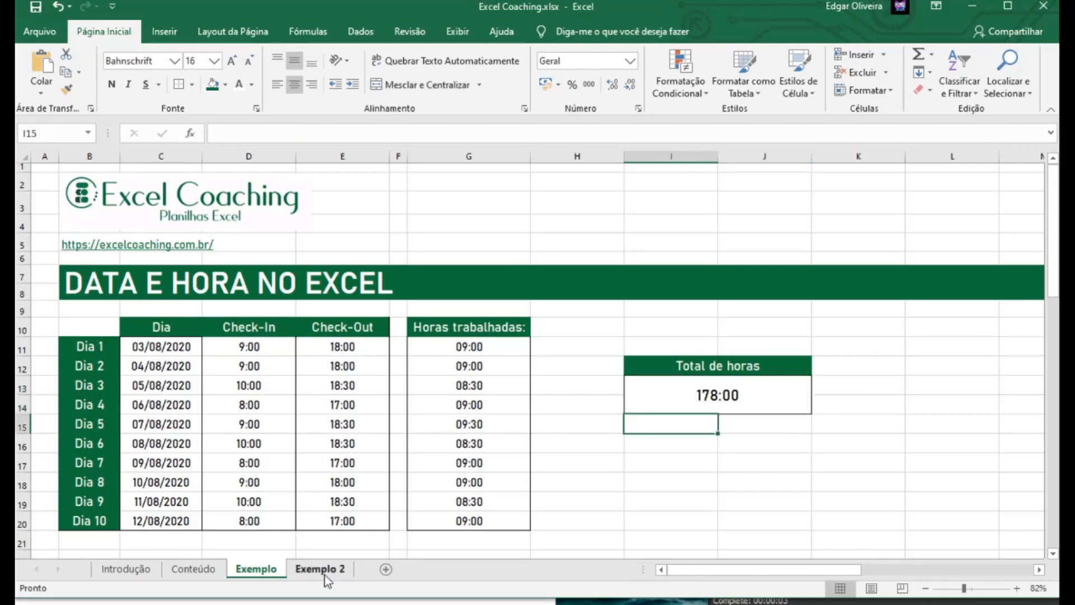
# On the Exemplo 2 sheet, calculate the first trip's Horas em Viagem in I11 with =G11-F11.
pyautogui.click(325, 575)
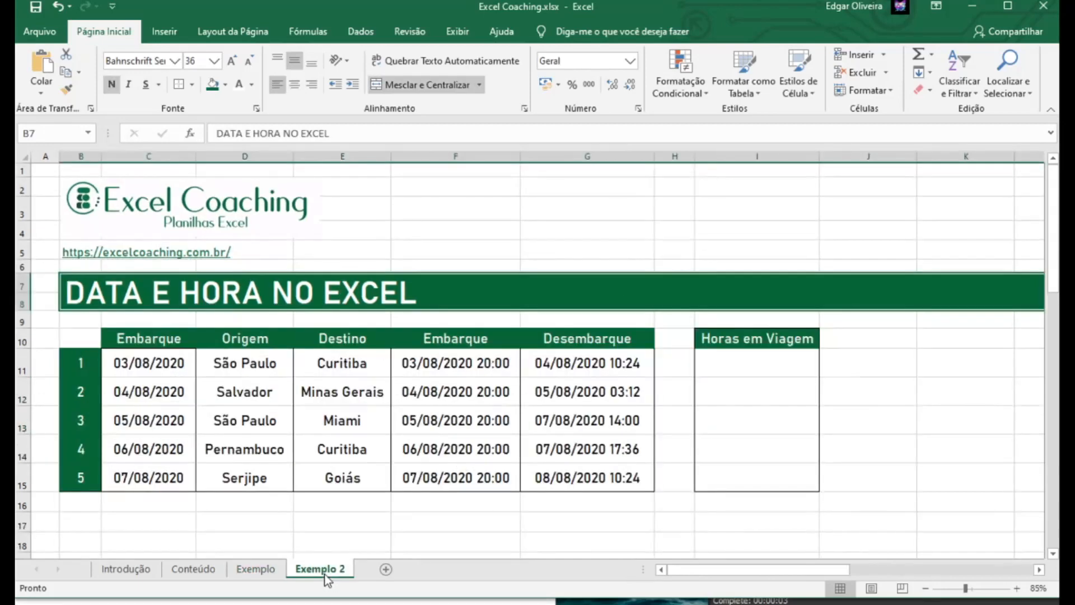
pyautogui.click(415, 369)
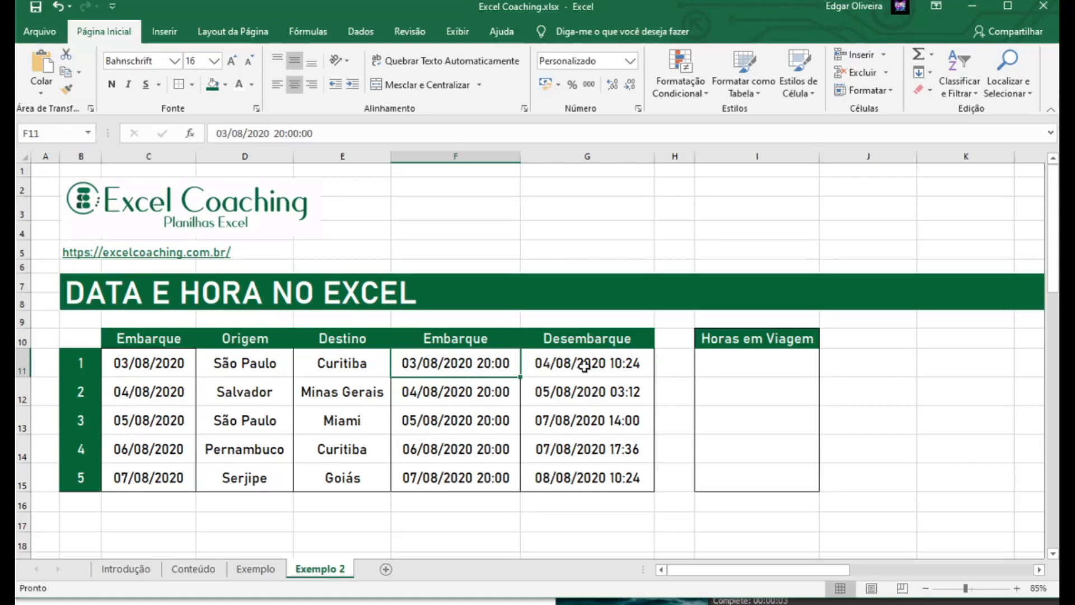
pyautogui.click(797, 372)
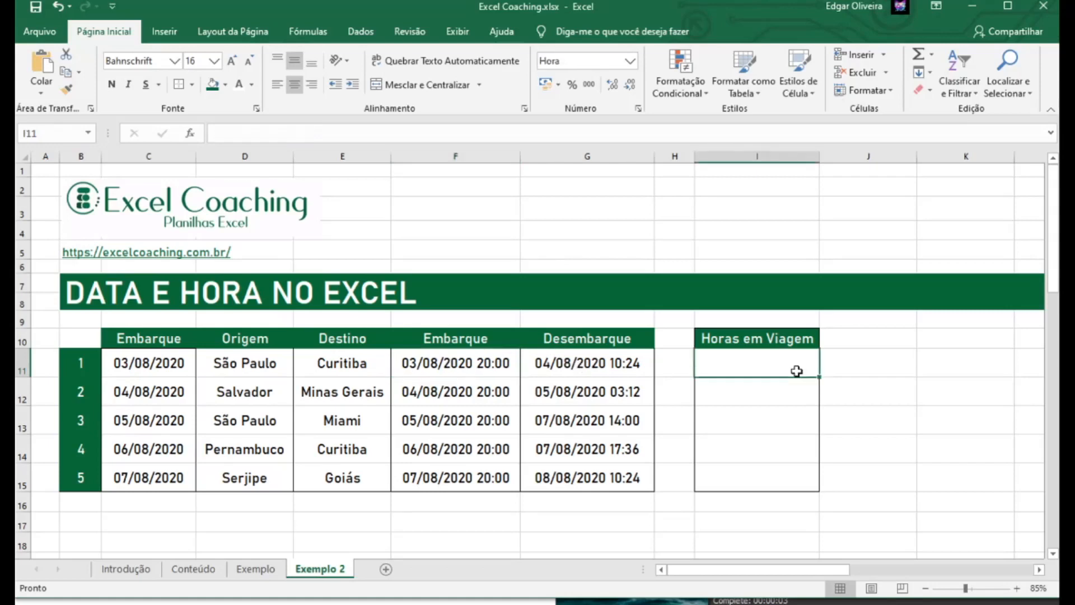
pyautogui.write('=')
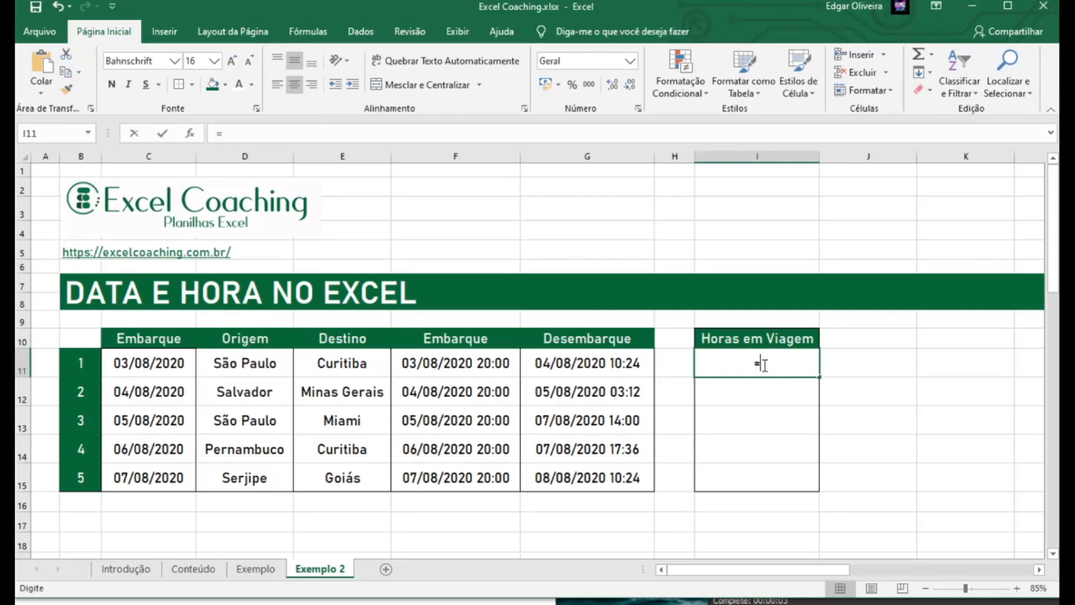
pyautogui.click(624, 363)
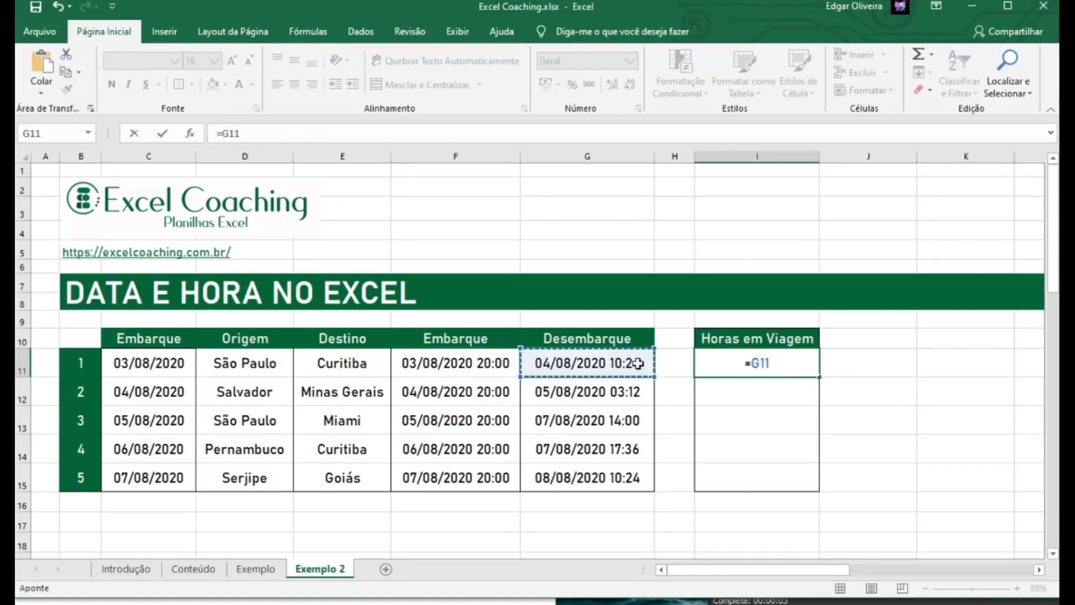
pyautogui.write('-')
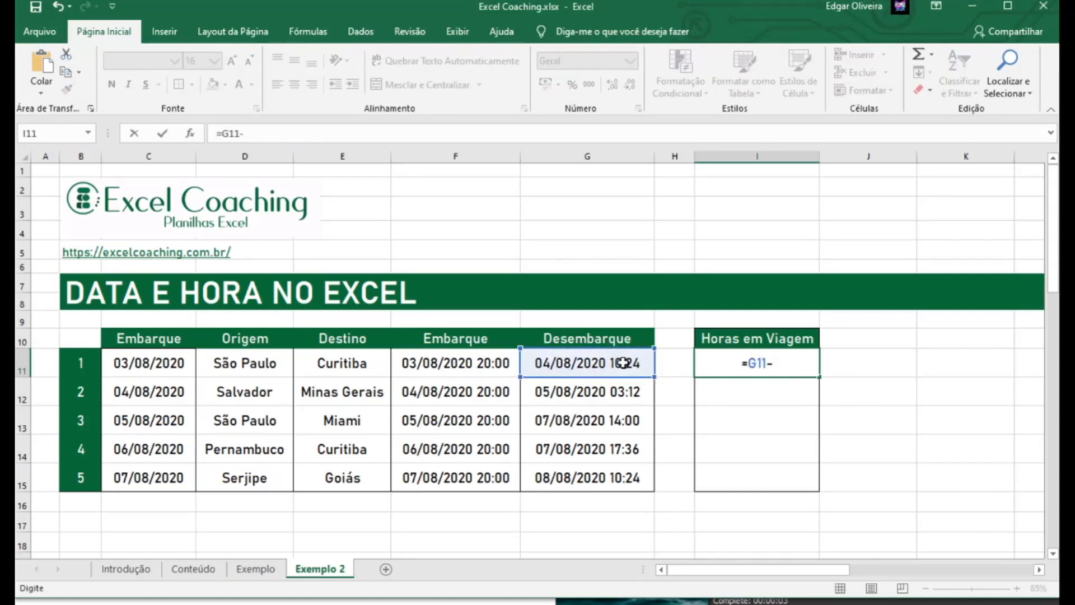
pyautogui.click(471, 363)
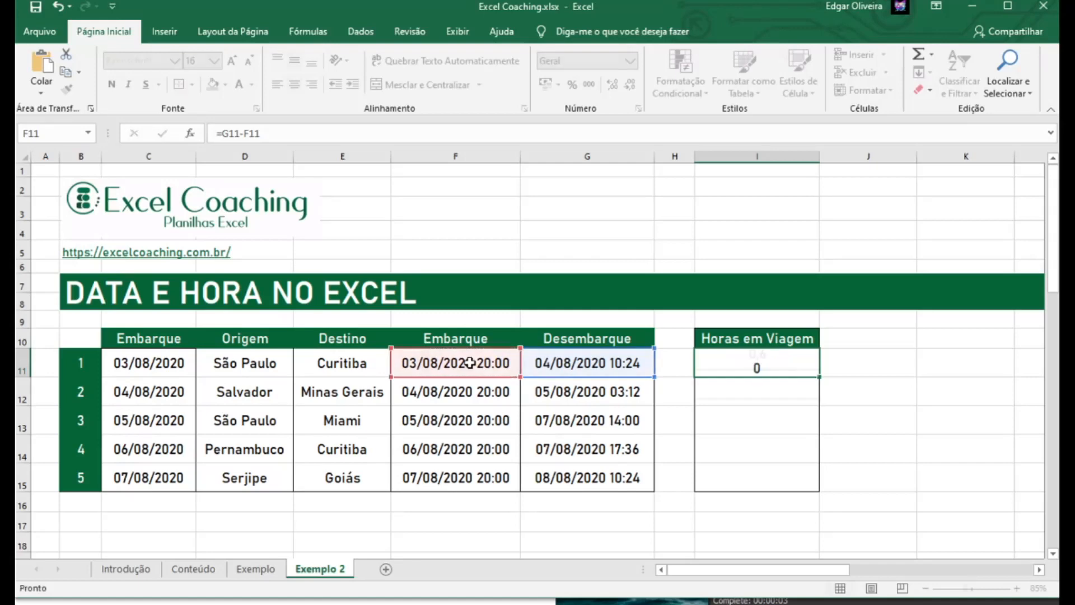
pyautogui.press('Return')
# Apply the Hora number format 37:30:55 to I11 and copy its formula down through I15 for all five trips.
pyautogui.click(771, 365)
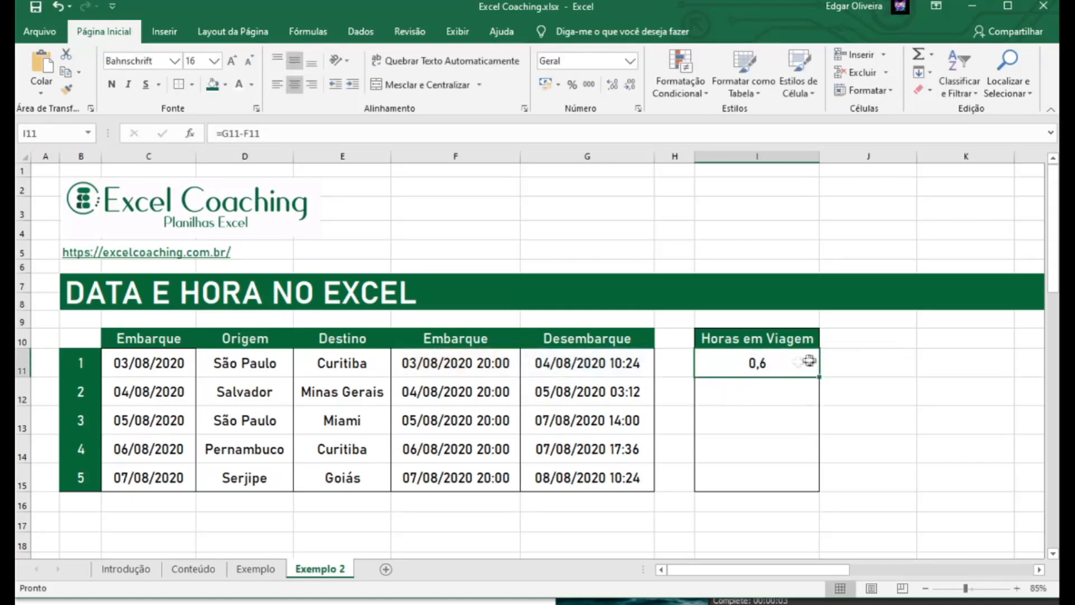
pyautogui.rightClick(781, 368)
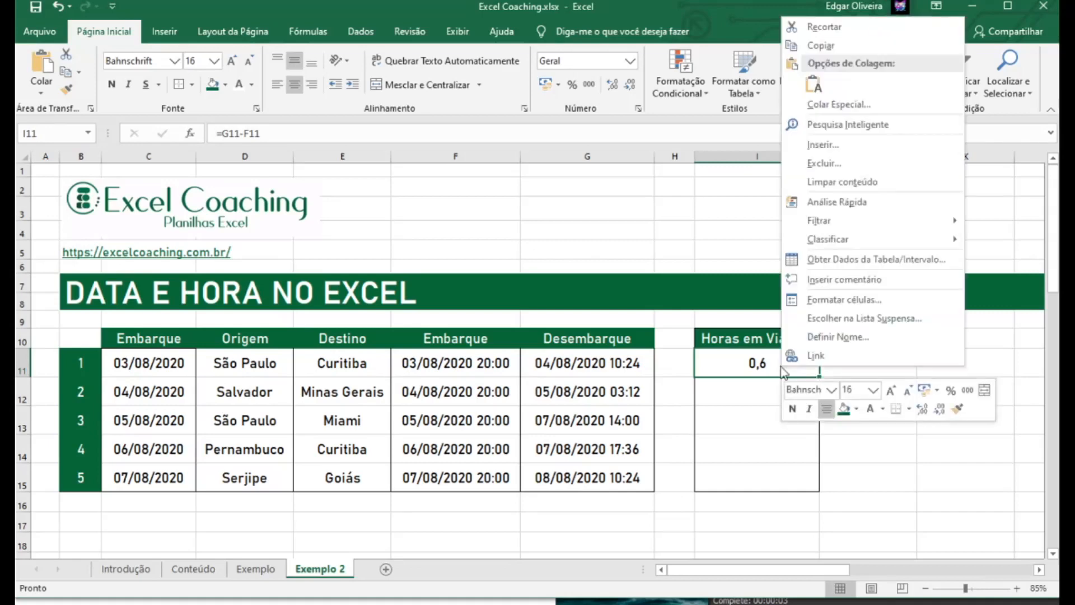
pyautogui.click(818, 299)
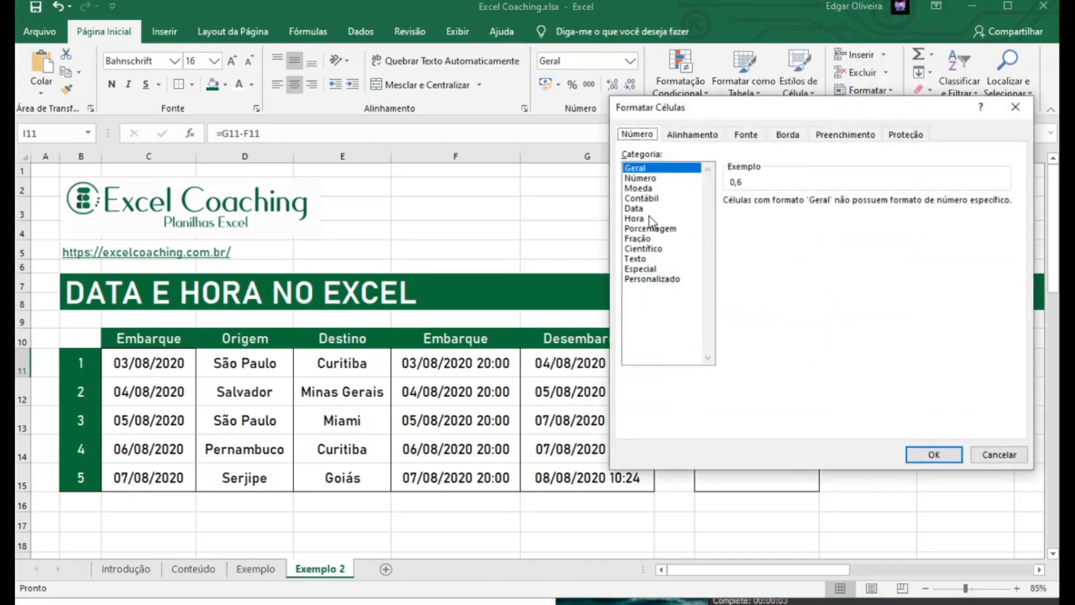
pyautogui.click(636, 218)
pyautogui.click(728, 274)
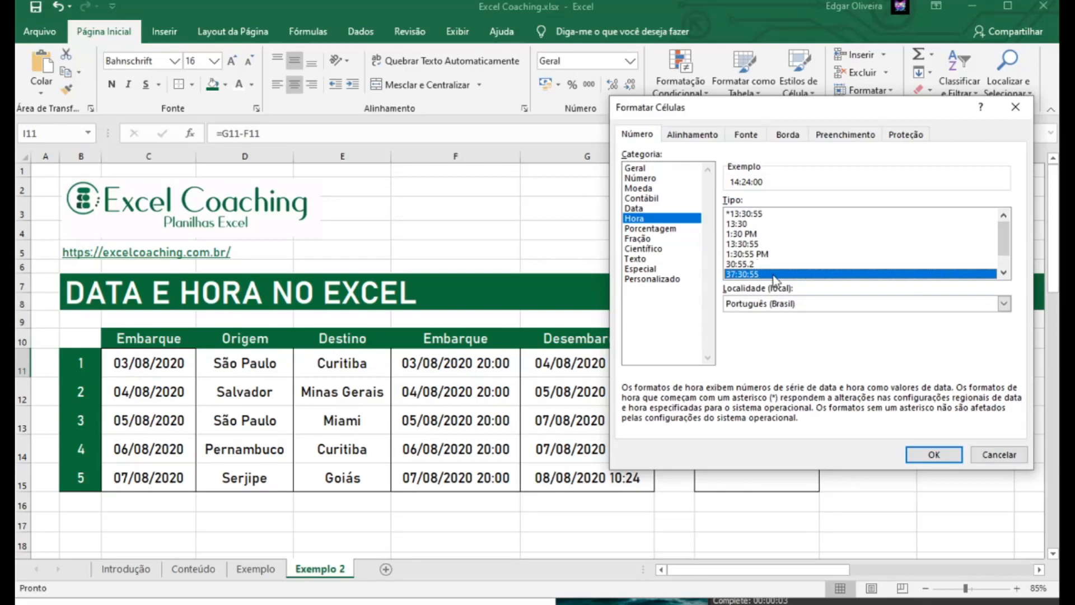
pyautogui.click(936, 454)
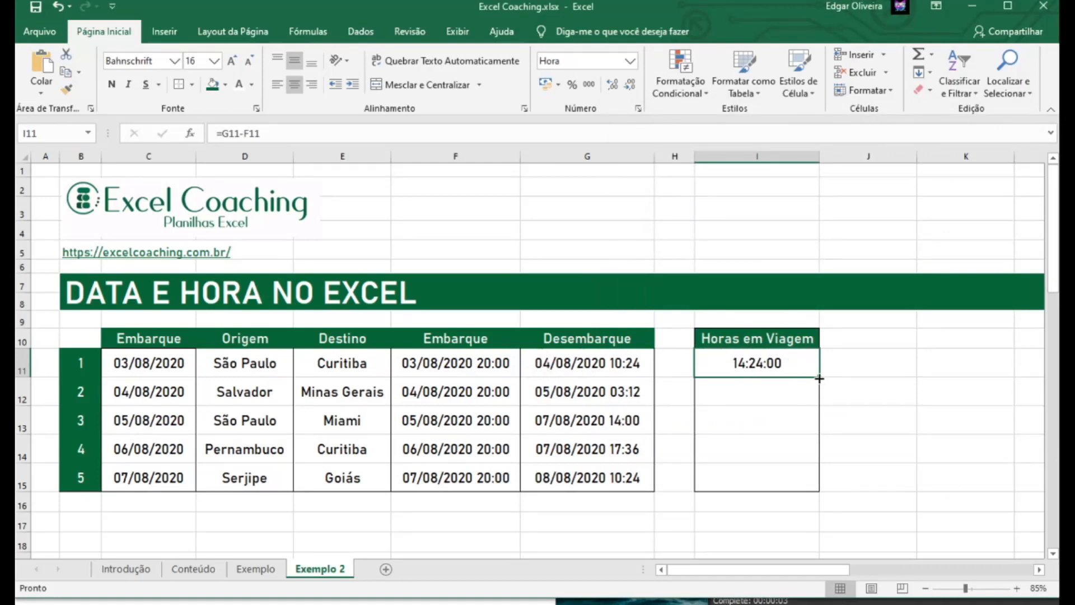
pyautogui.moveTo(819, 377); pyautogui.dragTo(817, 490)
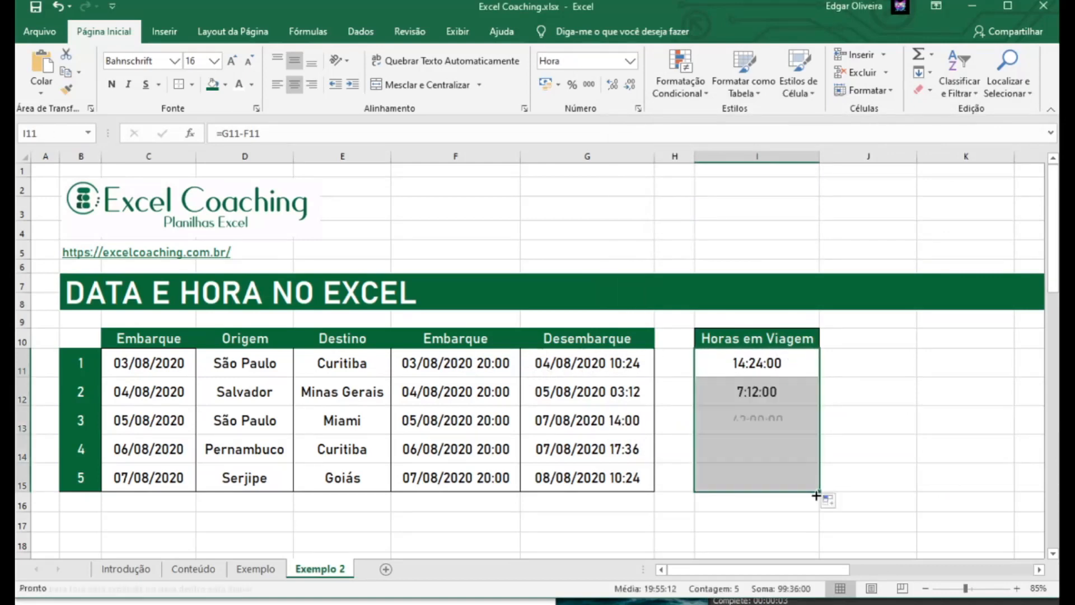